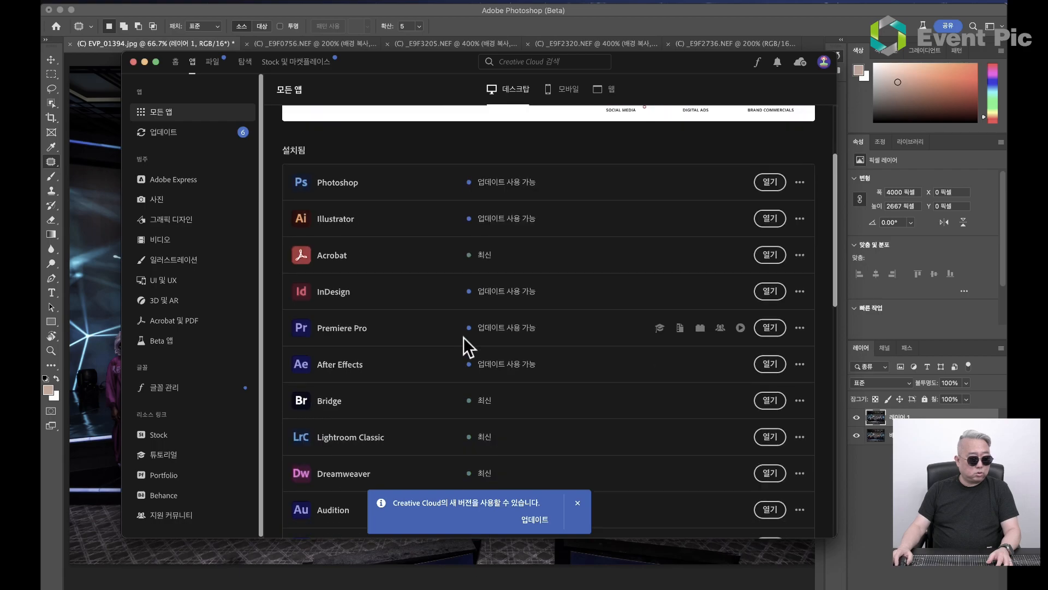
Step: Open the Beta apps category in Creative Cloud and examine the installed and available beta apps
{"action": "scroll", "coordinate": [463, 337], "scroll_direction": "up", "scroll_amount": 5}
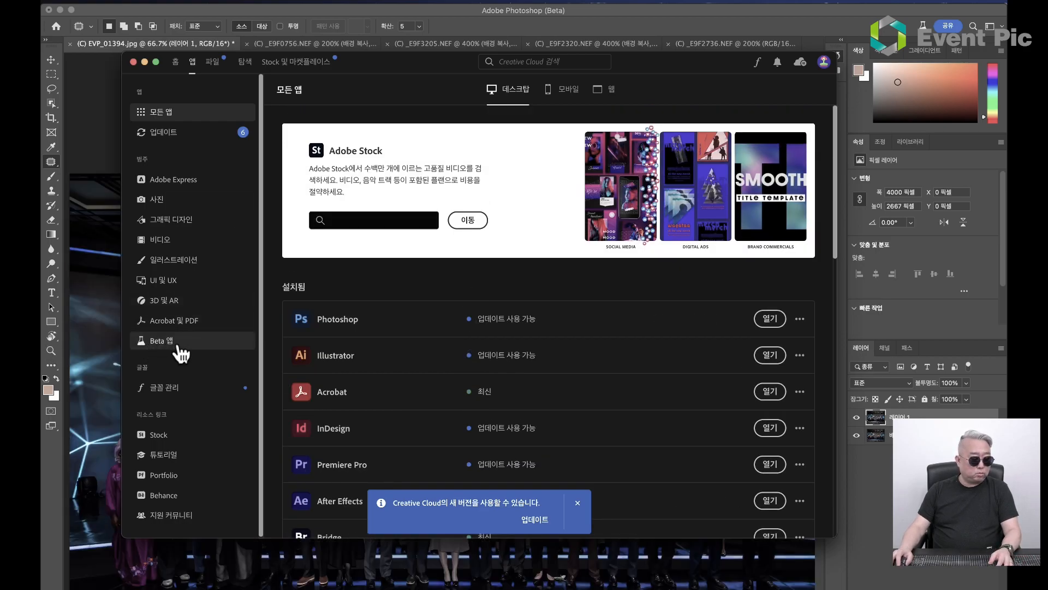
{"action": "left_click", "coordinate": [161, 341]}
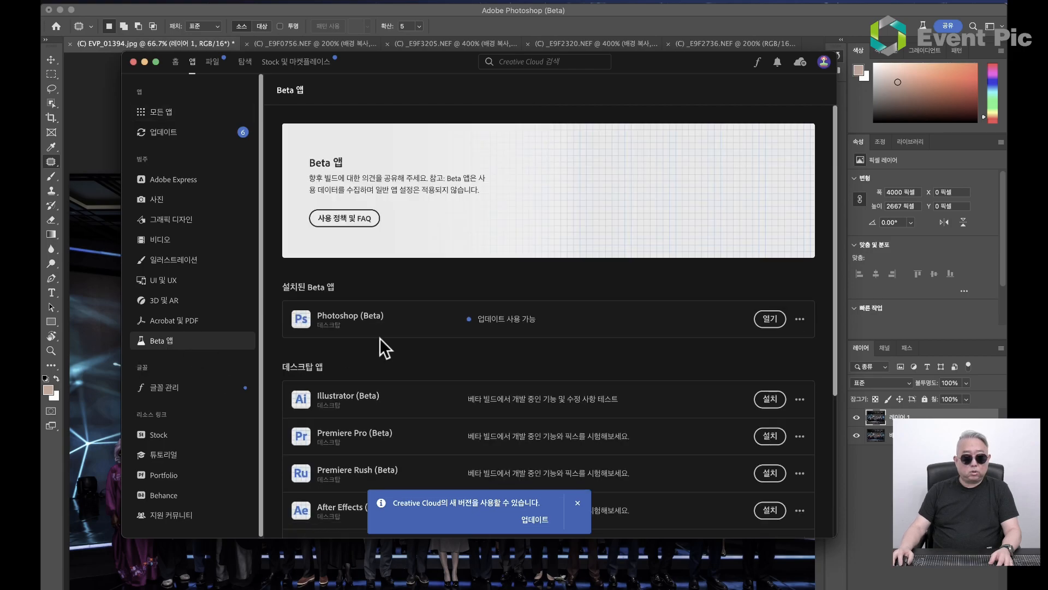
{"action": "scroll", "coordinate": [419, 369], "scroll_direction": "down", "scroll_amount": 5}
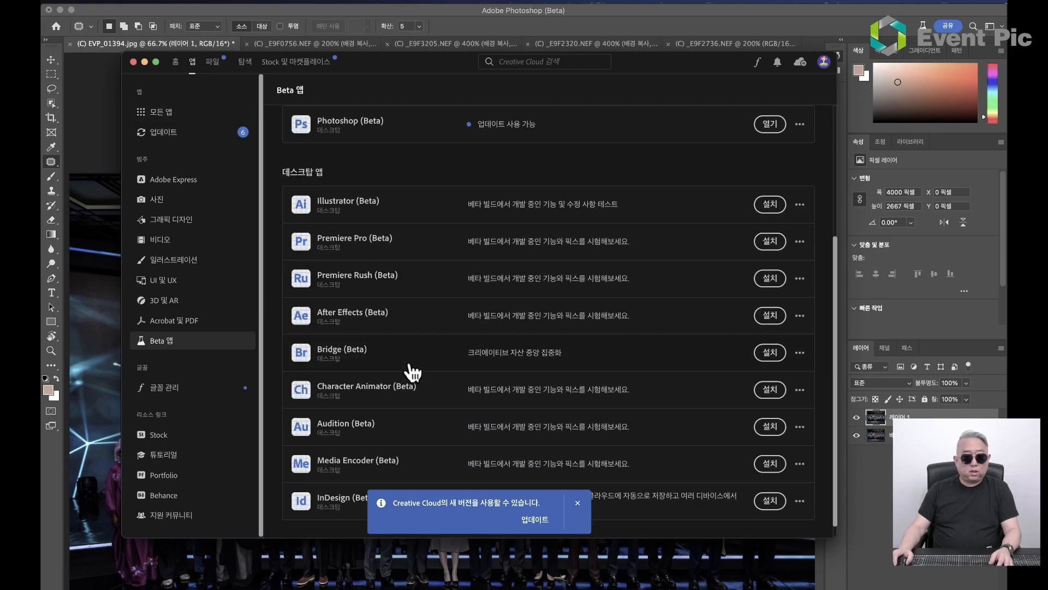
{"action": "scroll", "coordinate": [419, 370], "scroll_direction": "up", "scroll_amount": 5}
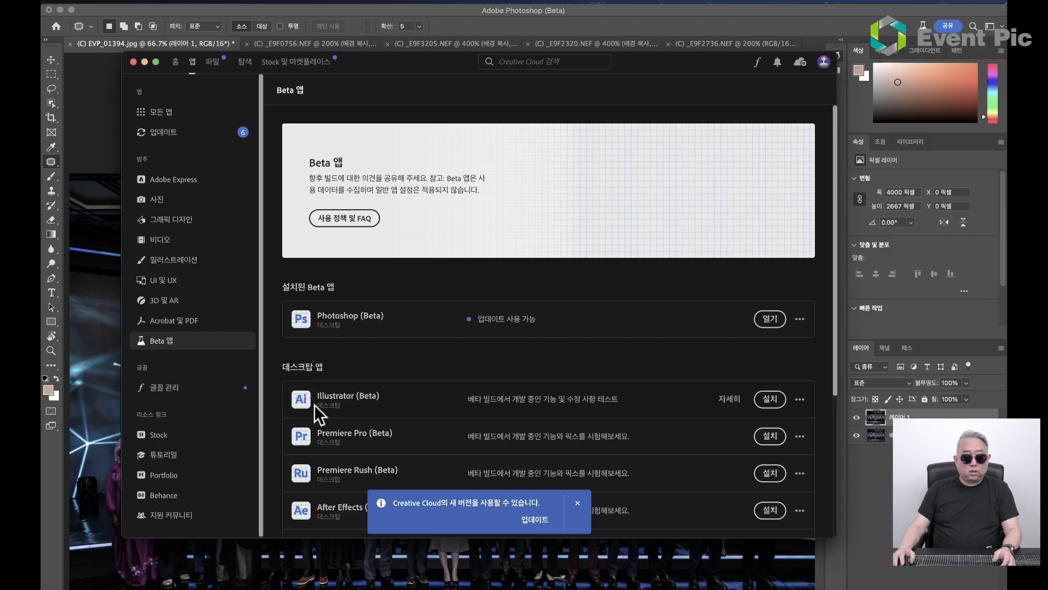
{"action": "scroll", "coordinate": [333, 408], "scroll_direction": "down", "scroll_amount": 2}
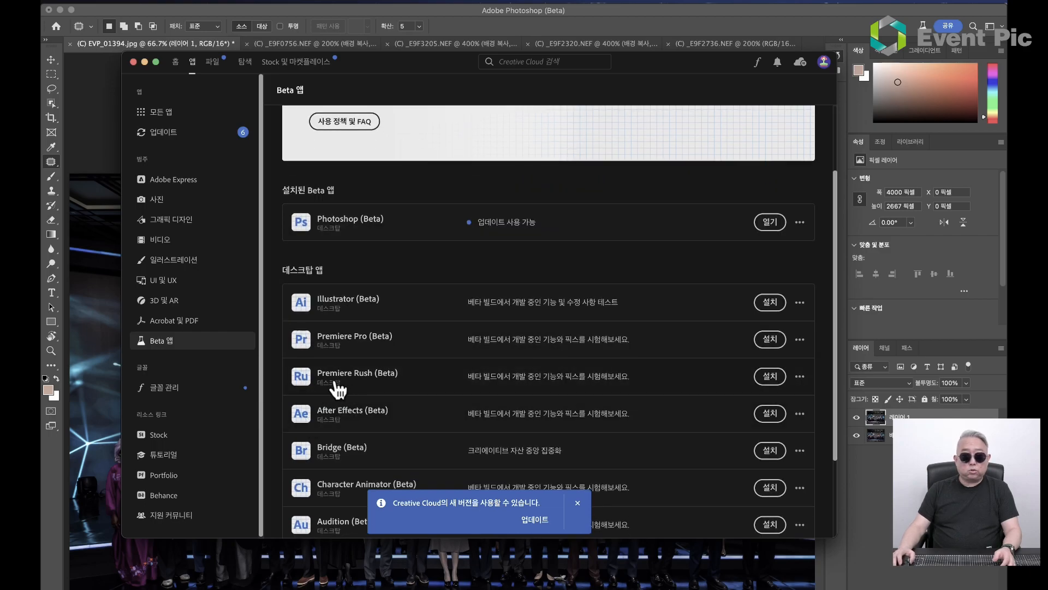
{"action": "scroll", "coordinate": [338, 389], "scroll_direction": "up", "scroll_amount": 2}
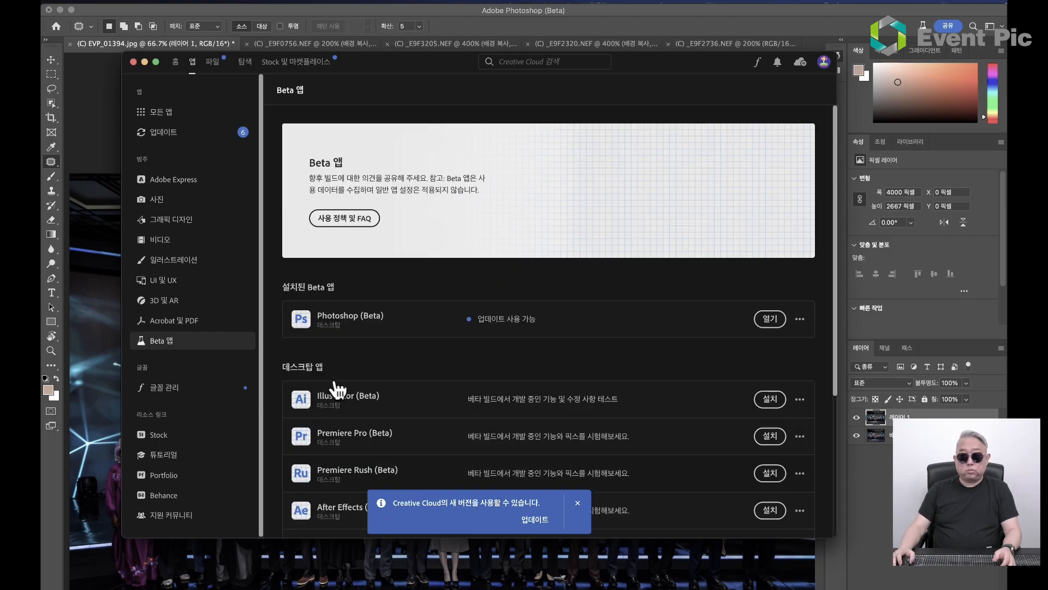
Step: Switch to Photoshop (Beta) and examine the whole group photo, including the monitors on the carpet along its lower edge
{"action": "left_click", "coordinate": [248, 15]}
{"action": "left_click_drag", "start_coordinate": [478, 310], "coordinate": [464, 189]}
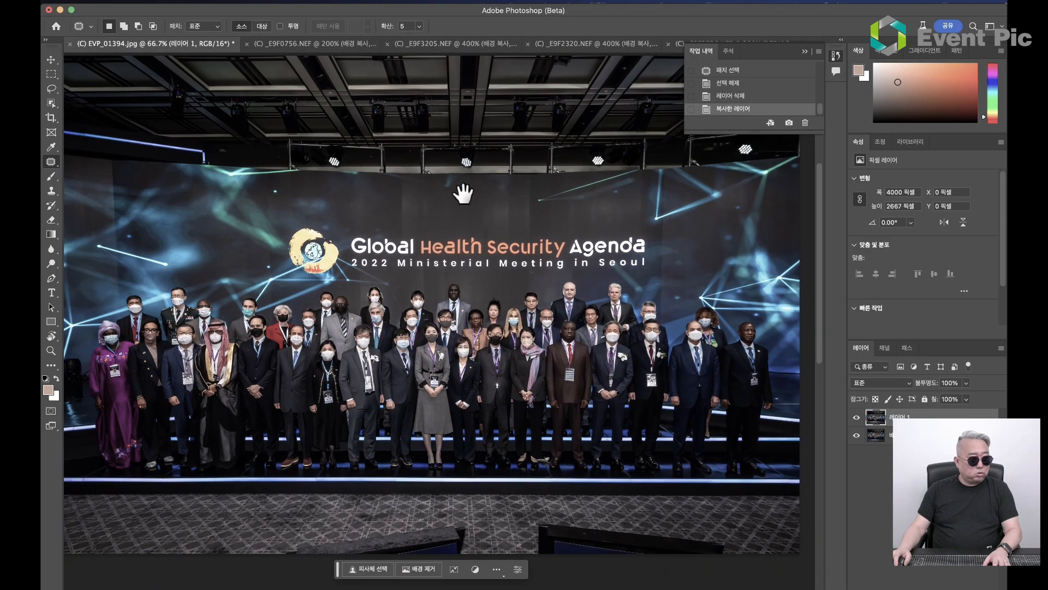
{"action": "left_click_drag", "start_coordinate": [547, 356], "coordinate": [538, 281]}
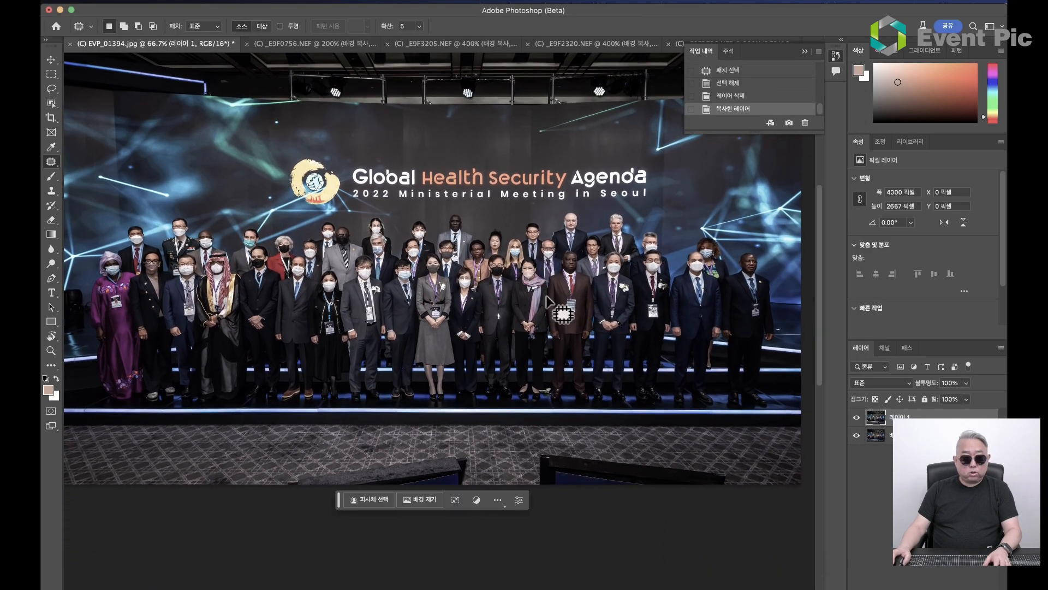
{"action": "scroll", "coordinate": [515, 340], "scroll_direction": "up", "scroll_amount": 3}
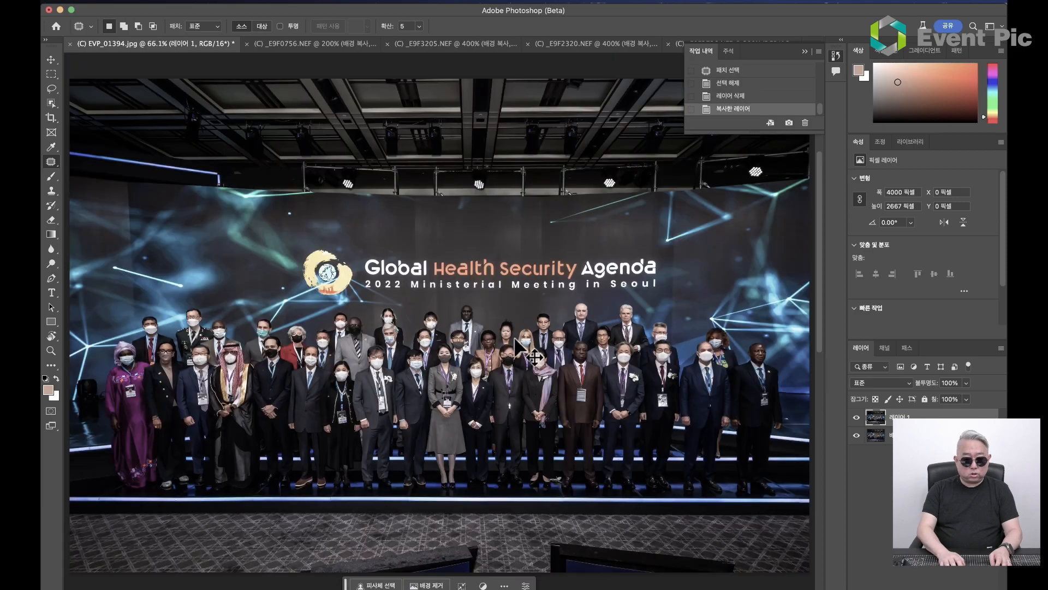
{"action": "key", "text": "super+minus"}
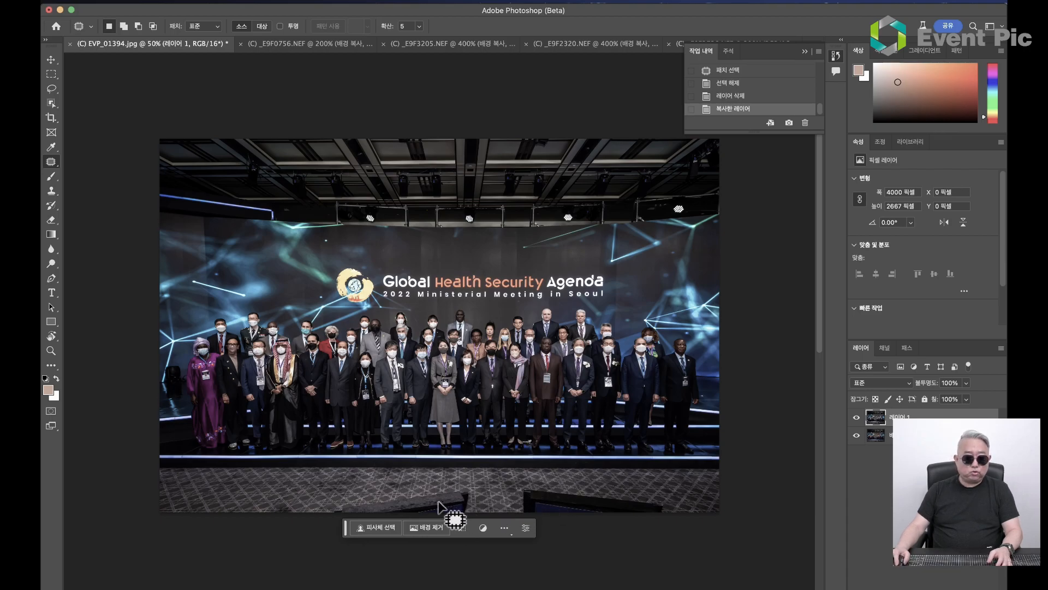
{"action": "key", "text": "super+1"}
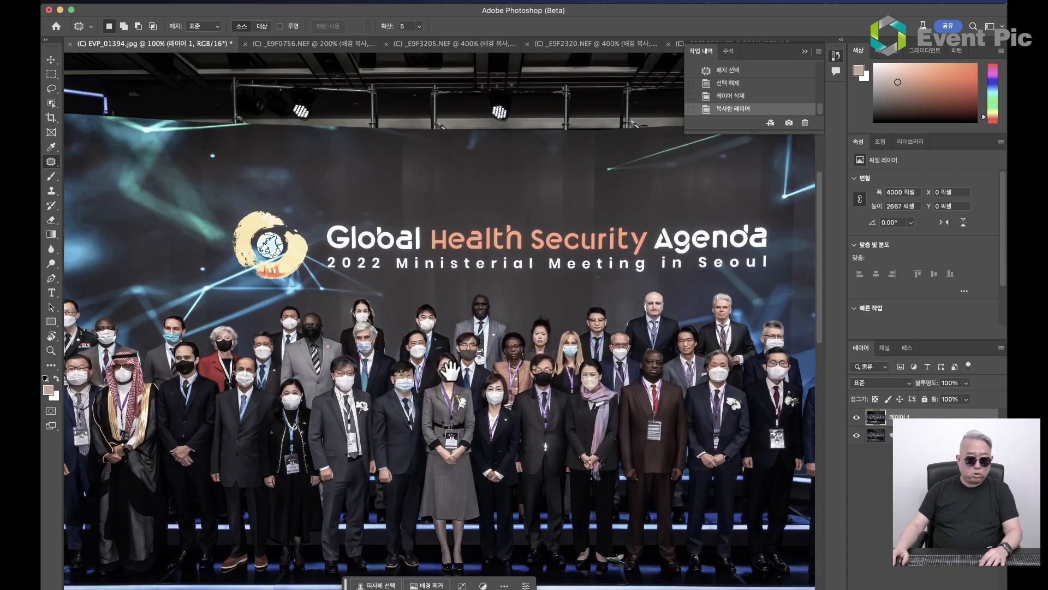
{"action": "scroll", "coordinate": [450, 373], "scroll_direction": "down", "scroll_amount": 10}
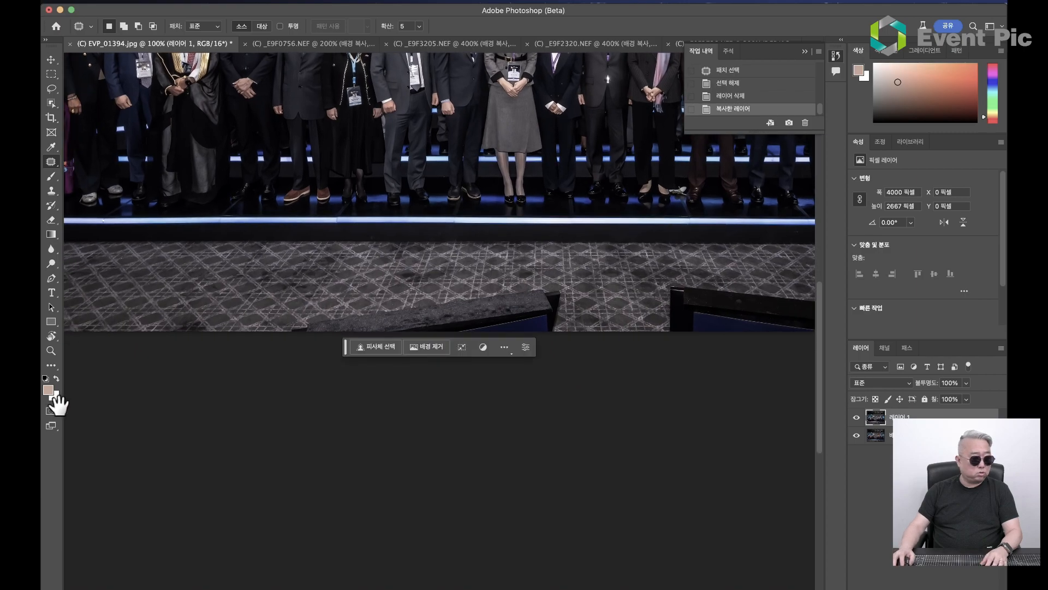
Step: Paint over the left monitor on the carpet with the Spot Healing Brush at size 150 and touch up the leftover dark spots
{"action": "left_click_drag", "start_coordinate": [52, 159], "coordinate": [92, 172]}
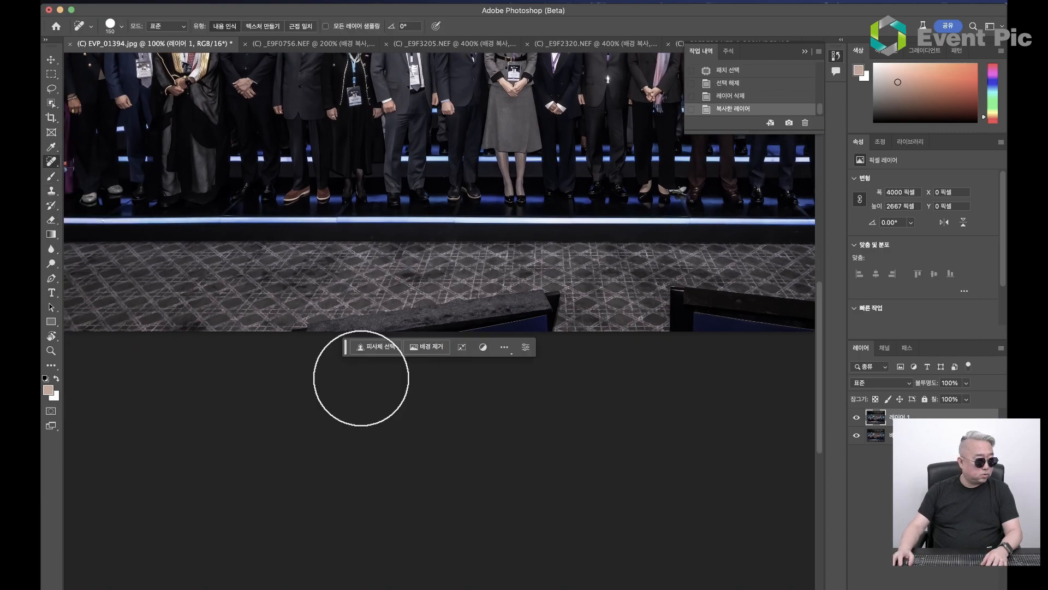
{"action": "left_click", "coordinate": [305, 328]}
{"action": "left_click", "coordinate": [339, 326]}
{"action": "left_click", "coordinate": [375, 322]}
{"action": "left_click", "coordinate": [410, 325]}
{"action": "left_click", "coordinate": [436, 318]}
{"action": "left_click", "coordinate": [463, 312]}
{"action": "left_click", "coordinate": [491, 309]}
{"action": "left_click", "coordinate": [519, 302]}
{"action": "left_click", "coordinate": [545, 315]}
{"action": "left_click", "coordinate": [509, 324]}
{"action": "left_click", "coordinate": [460, 318]}
{"action": "left_click", "coordinate": [455, 317]}
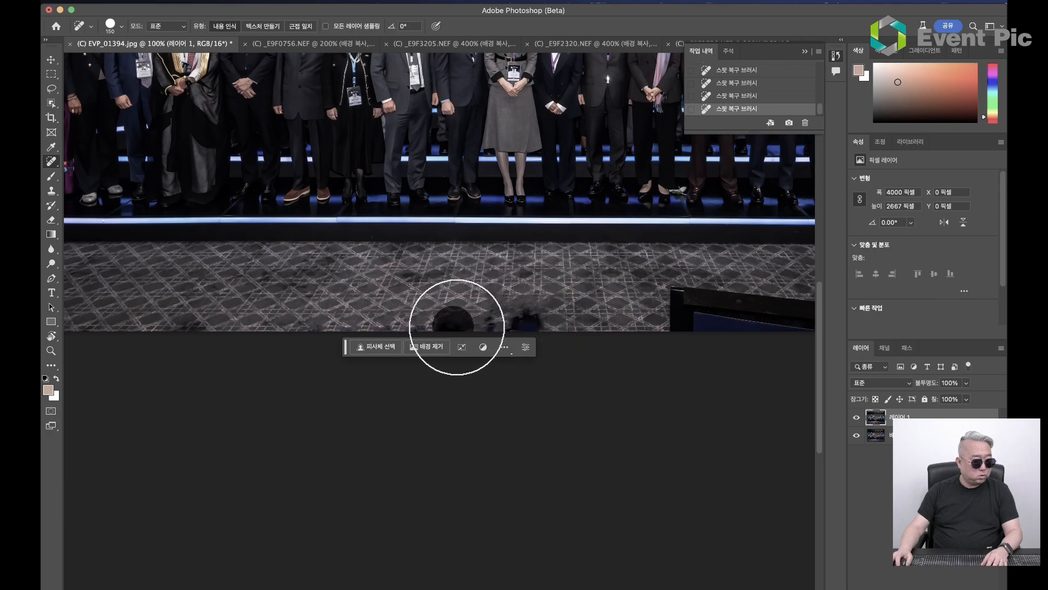
{"action": "left_click", "coordinate": [492, 327]}
{"action": "left_click", "coordinate": [527, 326]}
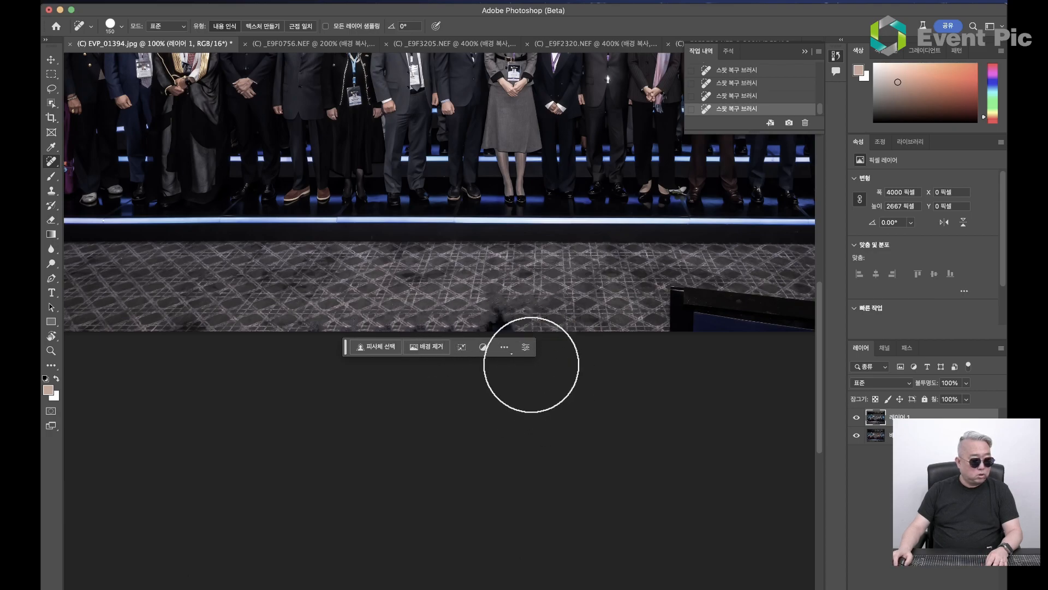
{"action": "left_click", "coordinate": [492, 323]}
Step: Outline the right monitor with the Patch tool, replace it with carpet texture and clear the selection
{"action": "mouse_move", "coordinate": [571, 396]}
{"action": "left_mouse_down"}
{"action": "mouse_move", "coordinate": [506, 423]}
{"action": "mouse_move", "coordinate": [466, 424]}
{"action": "left_mouse_up"}
{"action": "left_click_drag", "start_coordinate": [548, 421], "coordinate": [410, 434]}
{"action": "right_click", "coordinate": [58, 171]}
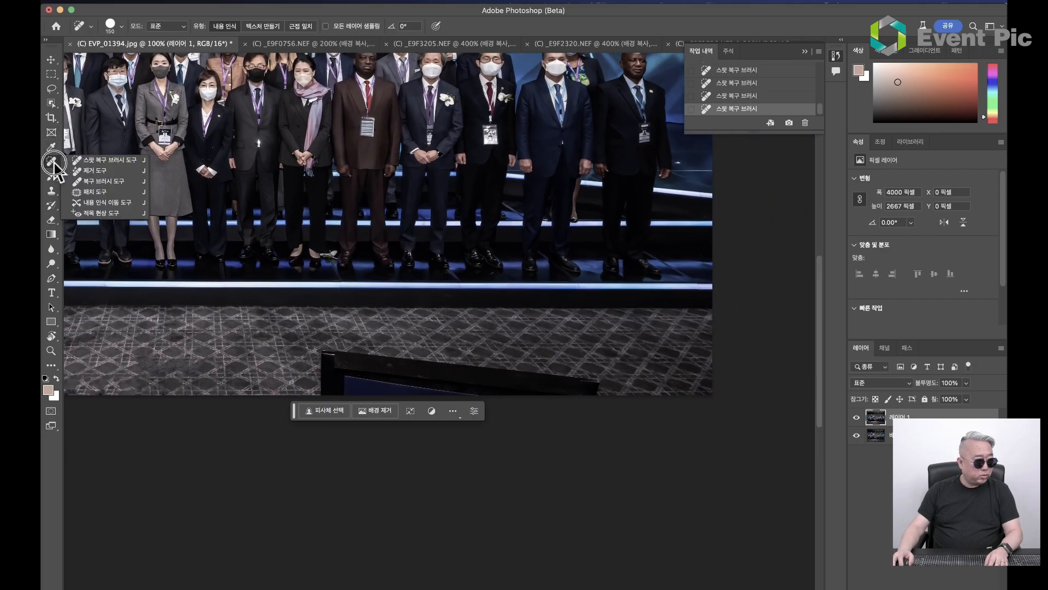
{"action": "left_click", "coordinate": [88, 196]}
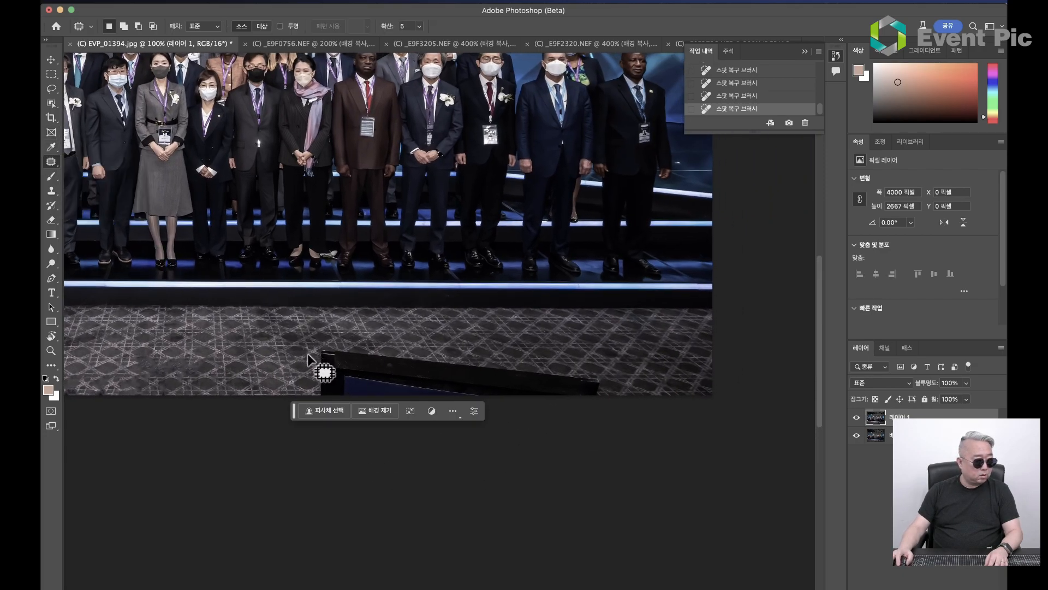
{"action": "mouse_move", "coordinate": [309, 399]}
{"action": "left_mouse_down"}
{"action": "mouse_move", "coordinate": [309, 351]}
{"action": "mouse_move", "coordinate": [461, 351]}
{"action": "mouse_move", "coordinate": [613, 379]}
{"action": "mouse_move", "coordinate": [375, 435]}
{"action": "left_mouse_up"}
{"action": "left_click_drag", "start_coordinate": [375, 434], "coordinate": [309, 435]}
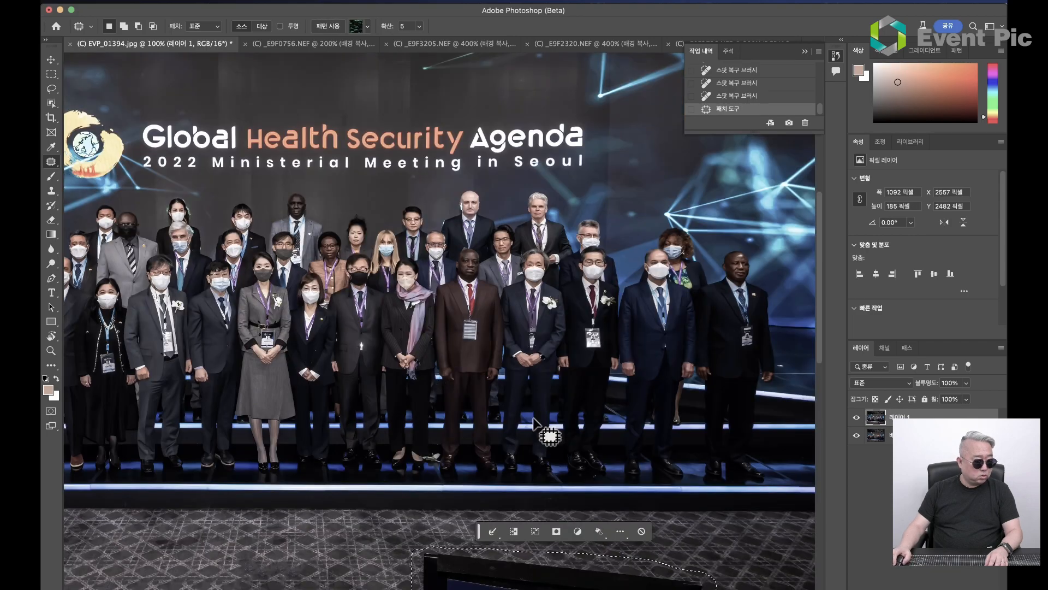
{"action": "left_click_drag", "start_coordinate": [519, 427], "coordinate": [531, 178]}
{"action": "left_click_drag", "start_coordinate": [491, 311], "coordinate": [179, 322]}
{"action": "key", "text": "super+d"}
{"action": "scroll", "coordinate": [548, 424], "scroll_direction": "up", "scroll_amount": 5}
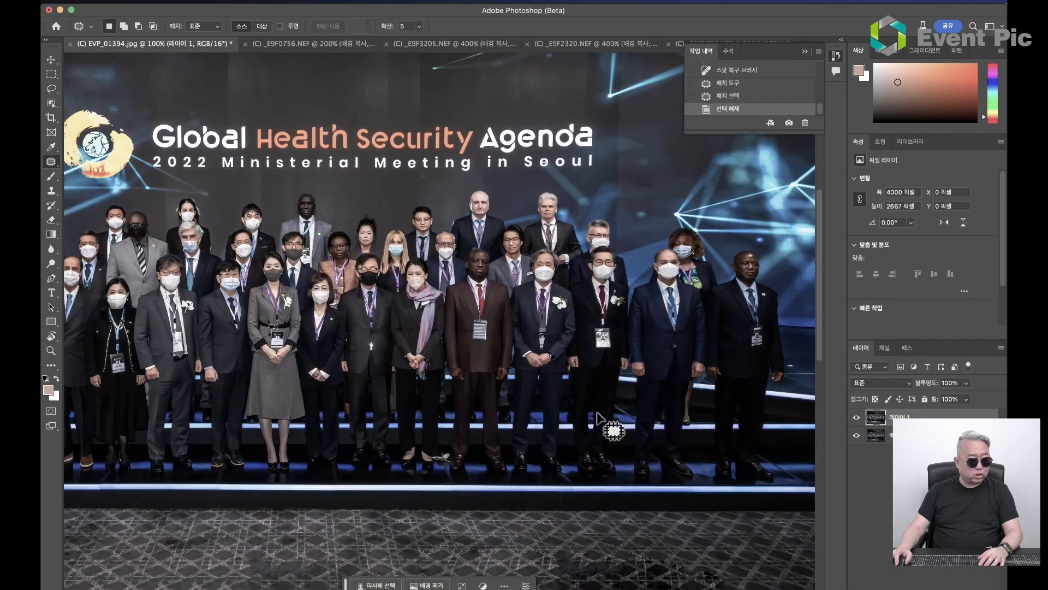
{"action": "scroll", "coordinate": [598, 417], "scroll_direction": "down", "scroll_amount": 4}
{"action": "scroll", "coordinate": [598, 418], "scroll_direction": "right", "scroll_amount": 1}
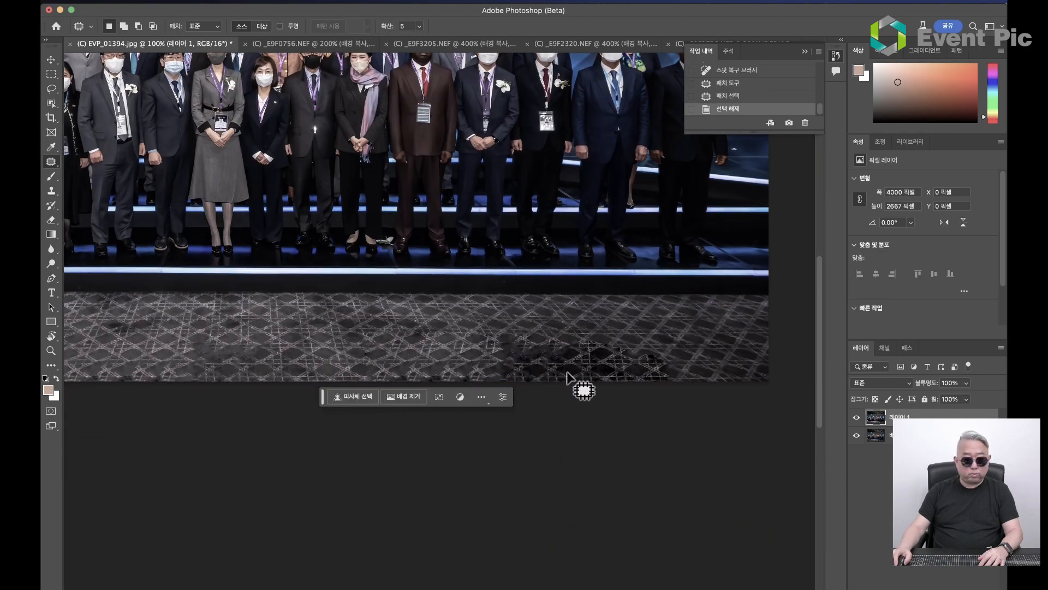
Step: Delete the retouched layer and duplicate the background layer to get a fresh working copy
{"action": "left_click_drag", "start_coordinate": [597, 374], "coordinate": [543, 350]}
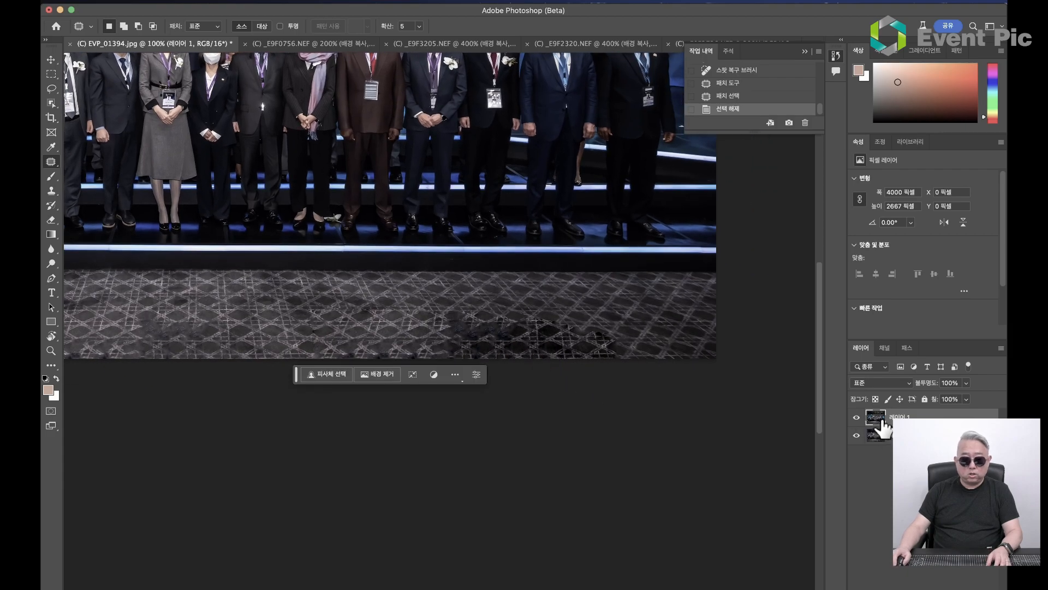
{"action": "key", "text": "BackSpace"}
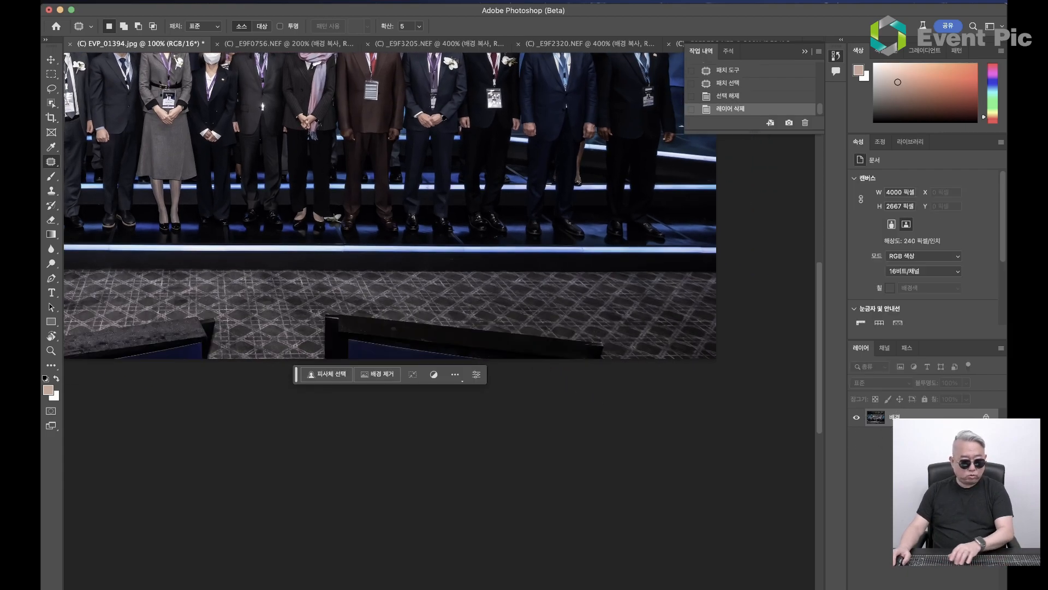
{"action": "key", "text": "super+j"}
Step: Outline the left monitor with the Lasso tool, replace it using Content-Aware Fill with automatic sampling, and clear the selection
{"action": "left_click_drag", "start_coordinate": [484, 358], "coordinate": [774, 351]}
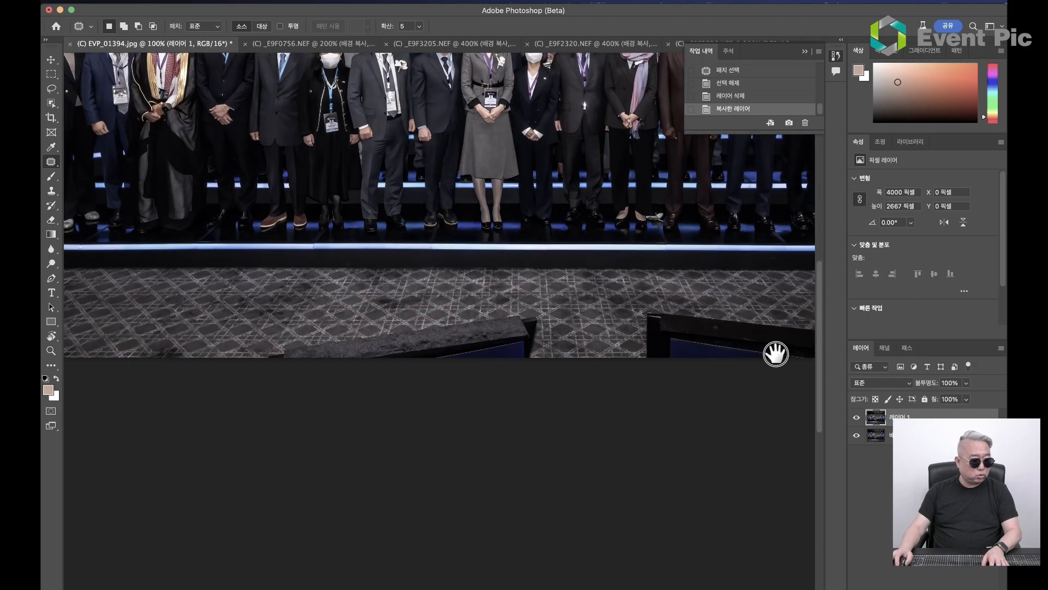
{"action": "left_click", "coordinate": [52, 89]}
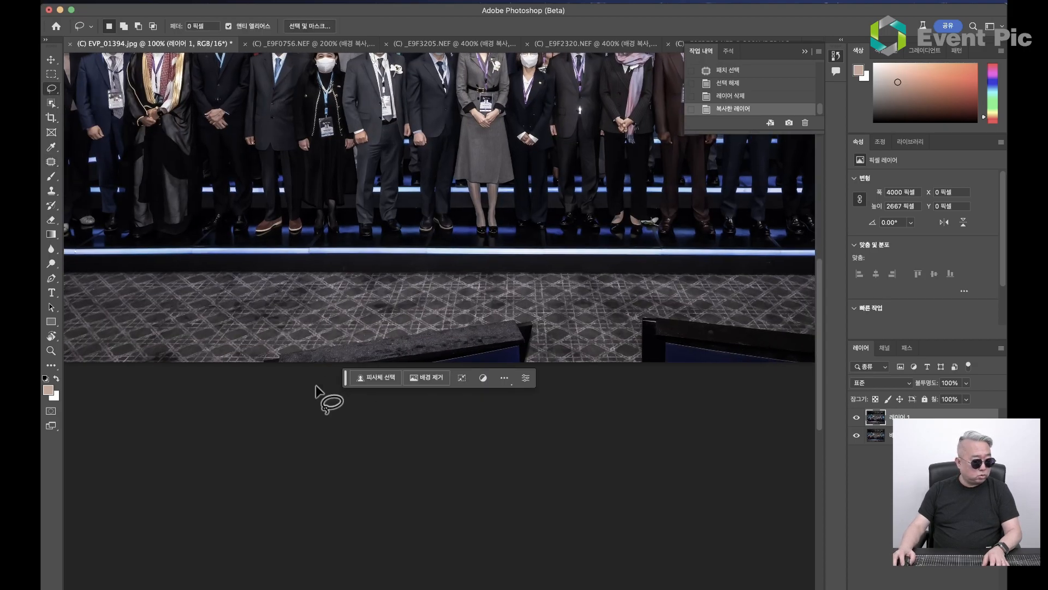
{"action": "mouse_move", "coordinate": [249, 384]}
{"action": "left_mouse_down"}
{"action": "mouse_move", "coordinate": [256, 353]}
{"action": "mouse_move", "coordinate": [354, 329]}
{"action": "mouse_move", "coordinate": [495, 312]}
{"action": "mouse_move", "coordinate": [525, 331]}
{"action": "mouse_move", "coordinate": [524, 346]}
{"action": "mouse_move", "coordinate": [345, 387]}
{"action": "left_mouse_up"}
{"action": "mouse_move", "coordinate": [550, 442]}
{"action": "left_mouse_down"}
{"action": "mouse_move", "coordinate": [439, 398]}
{"action": "mouse_move", "coordinate": [470, 403]}
{"action": "mouse_move", "coordinate": [480, 449]}
{"action": "mouse_move", "coordinate": [457, 450]}
{"action": "left_mouse_up"}
{"action": "mouse_move", "coordinate": [461, 407]}
{"action": "left_mouse_down"}
{"action": "mouse_move", "coordinate": [484, 398]}
{"action": "mouse_move", "coordinate": [491, 457]}
{"action": "mouse_move", "coordinate": [477, 454]}
{"action": "left_mouse_up"}
{"action": "right_click", "coordinate": [396, 437]}
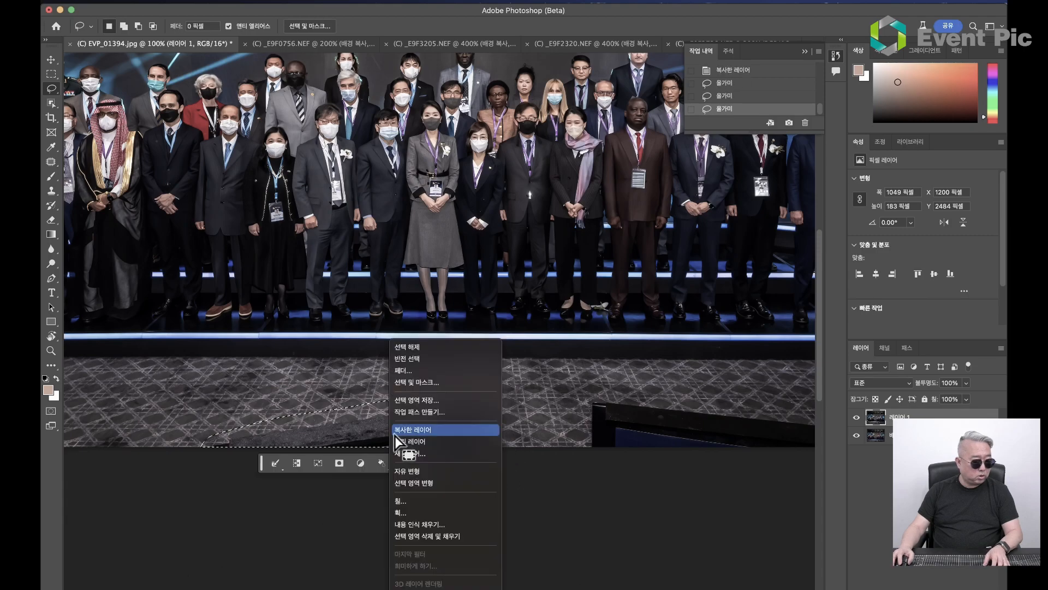
{"action": "left_click", "coordinate": [457, 523]}
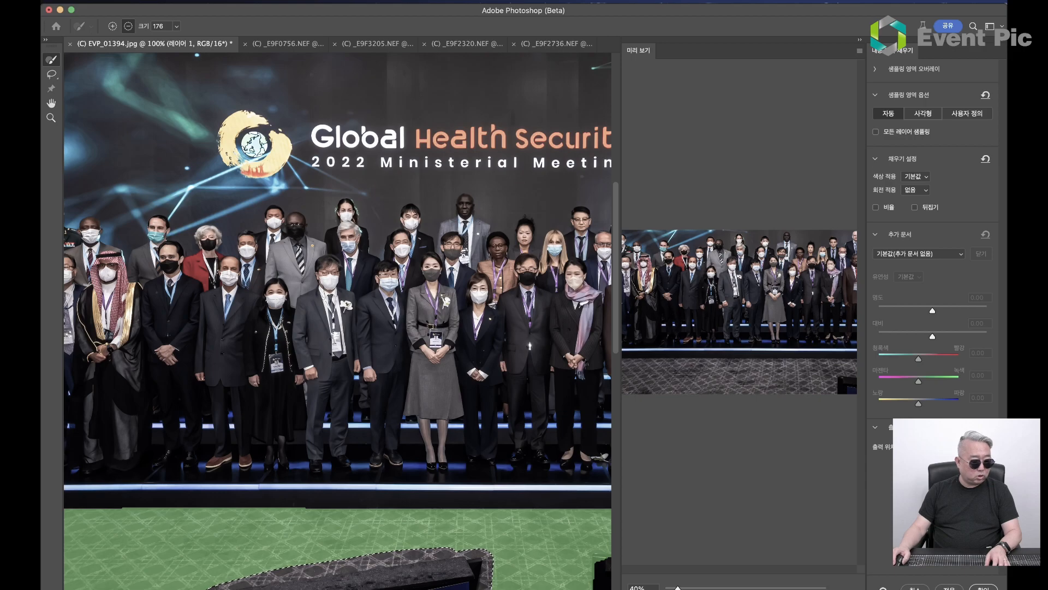
{"action": "left_click", "coordinate": [983, 584]}
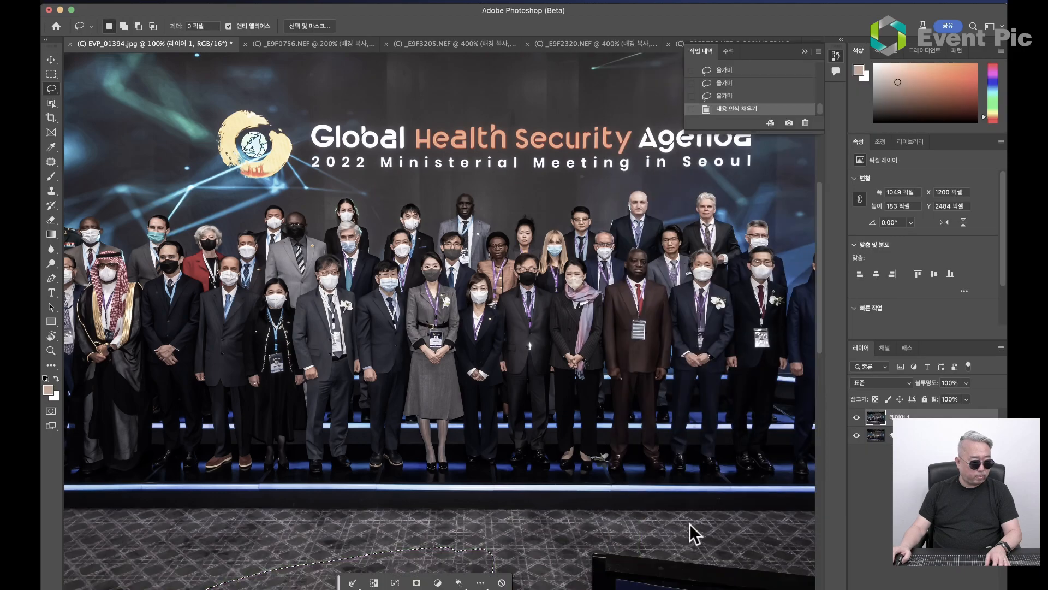
{"action": "left_click_drag", "start_coordinate": [556, 513], "coordinate": [549, 391]}
{"action": "key", "text": "super+d"}
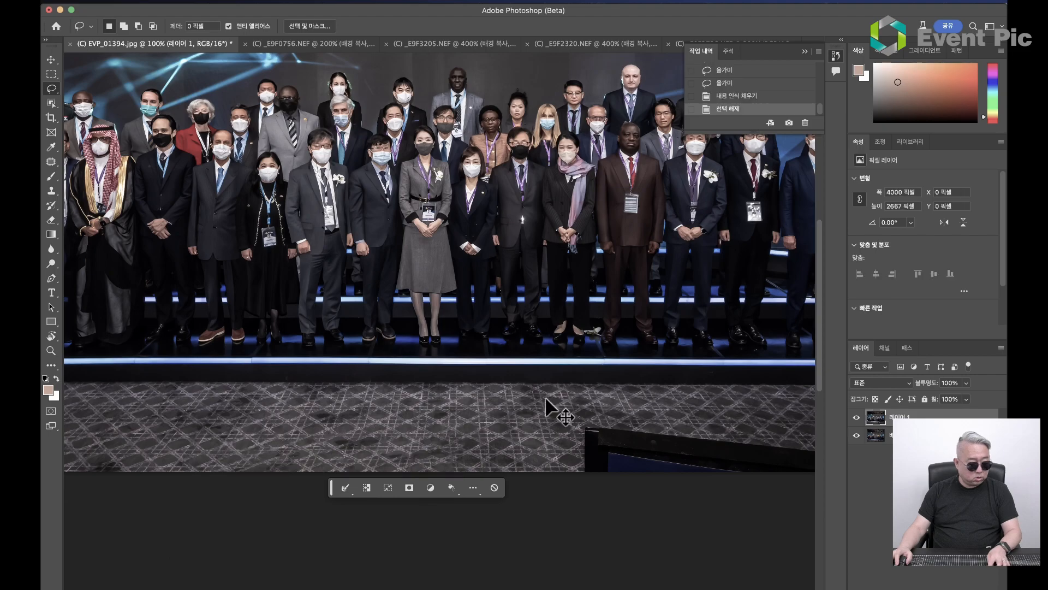
Step: Erase the right monitor from the carpet using the Remove tool with a brush size of 250
{"action": "key", "text": "super+1"}
{"action": "scroll", "coordinate": [493, 470], "scroll_direction": "down", "scroll_amount": 5}
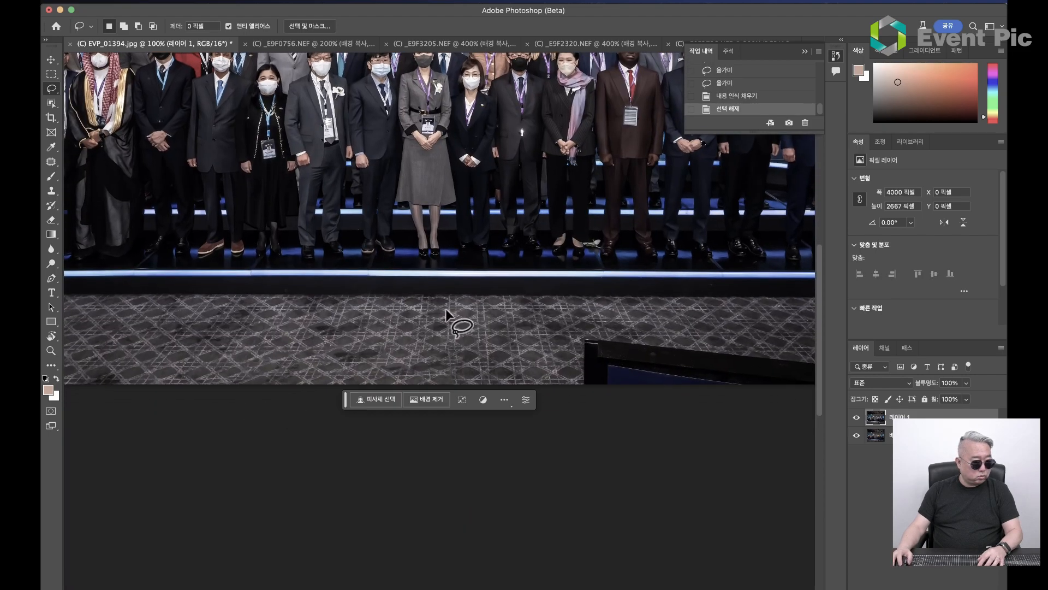
{"action": "left_click_drag", "start_coordinate": [778, 389], "coordinate": [576, 381]}
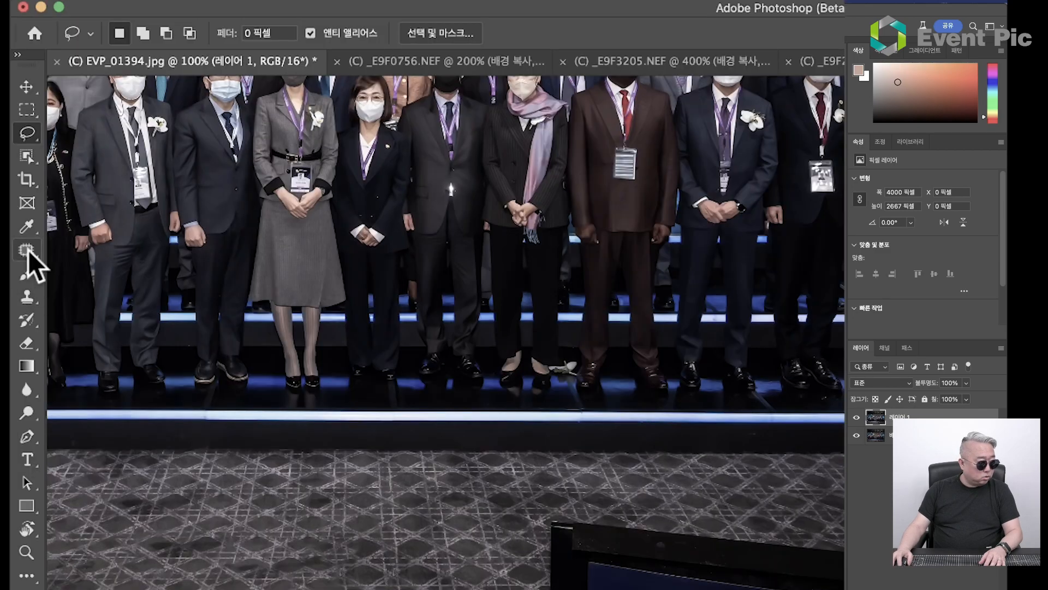
{"action": "left_click_drag", "start_coordinate": [53, 162], "coordinate": [102, 159]}
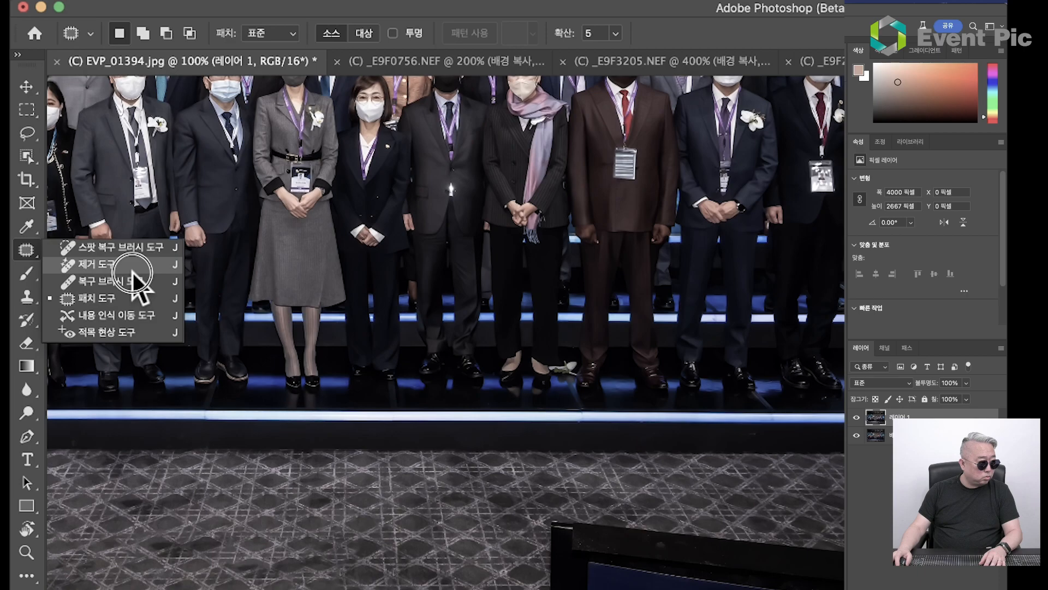
{"action": "left_click", "coordinate": [104, 266]}
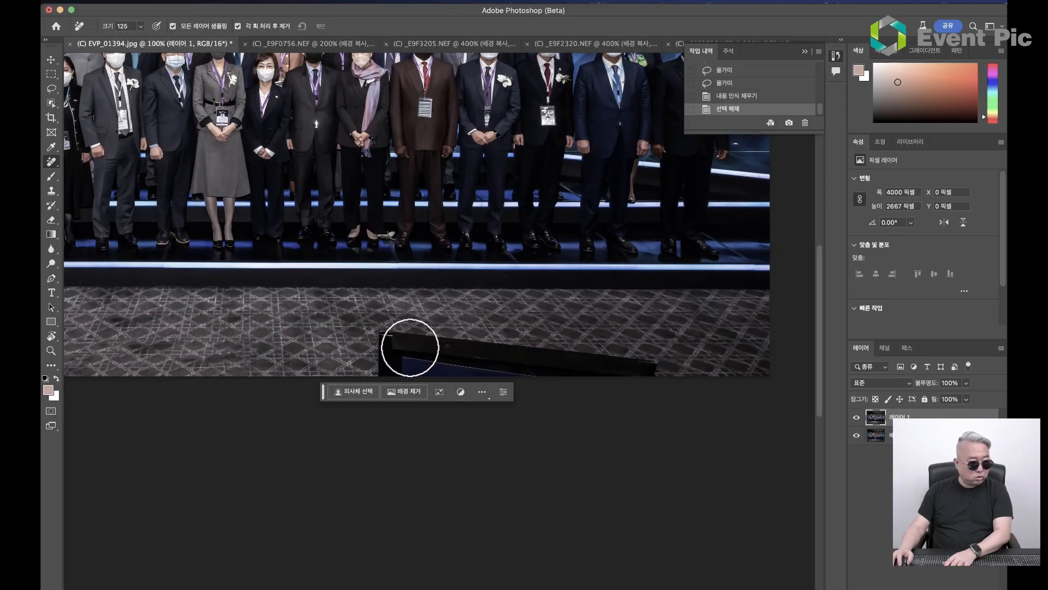
{"action": "key", "text": "bracketright"}
{"action": "key", "text": "bracketright"}
{"action": "key", "text": "bracketright"}
{"action": "key", "text": "bracketright"}
{"action": "left_click_drag", "start_coordinate": [382, 354], "coordinate": [652, 363]}
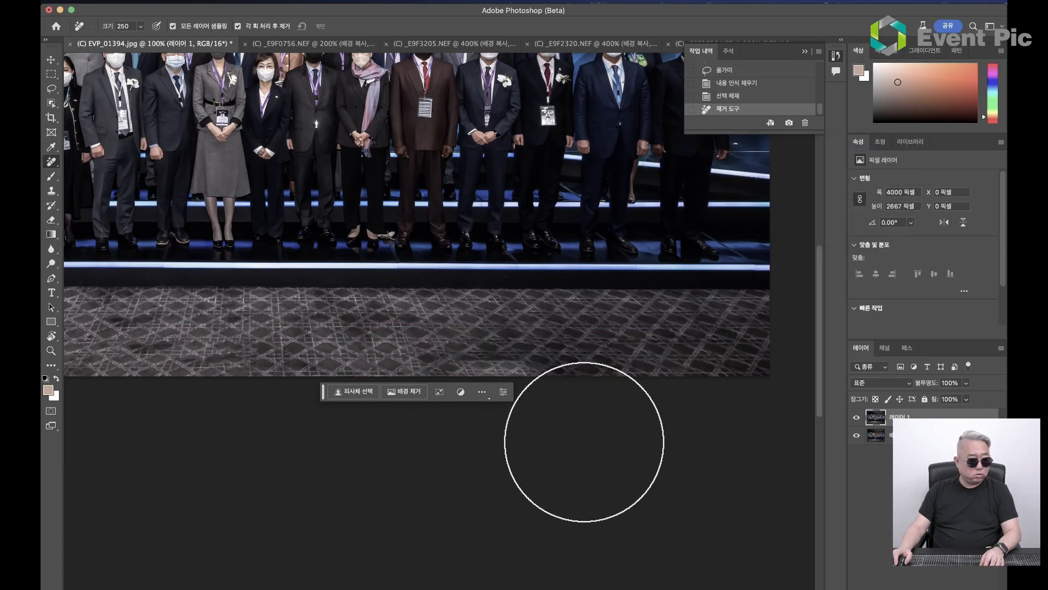
{"action": "left_click_drag", "start_coordinate": [633, 397], "coordinate": [620, 374]}
{"action": "left_click_drag", "start_coordinate": [555, 402], "coordinate": [689, 479]}
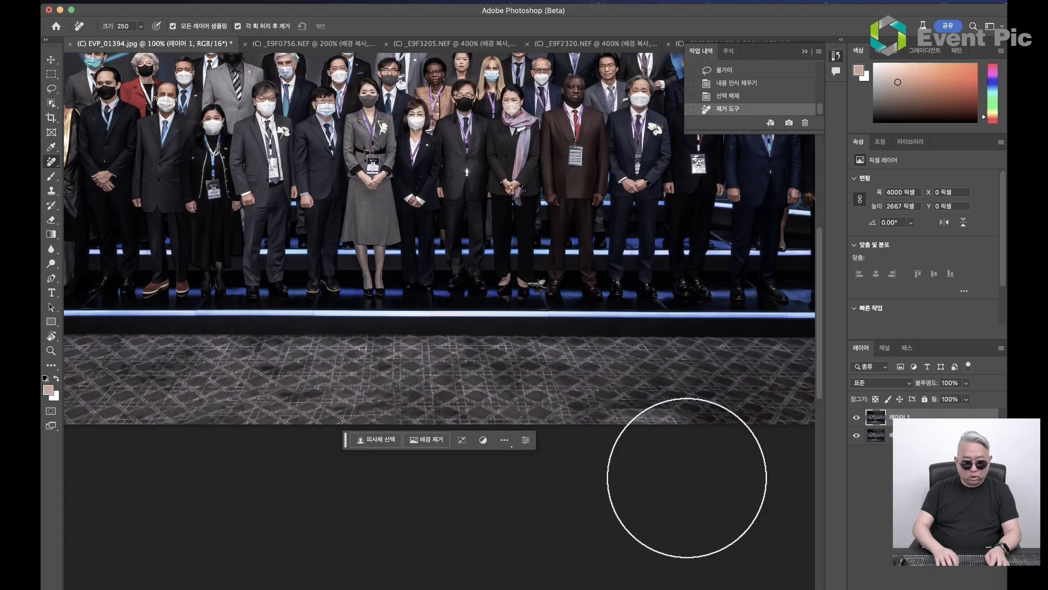
{"action": "key", "text": "super+minus"}
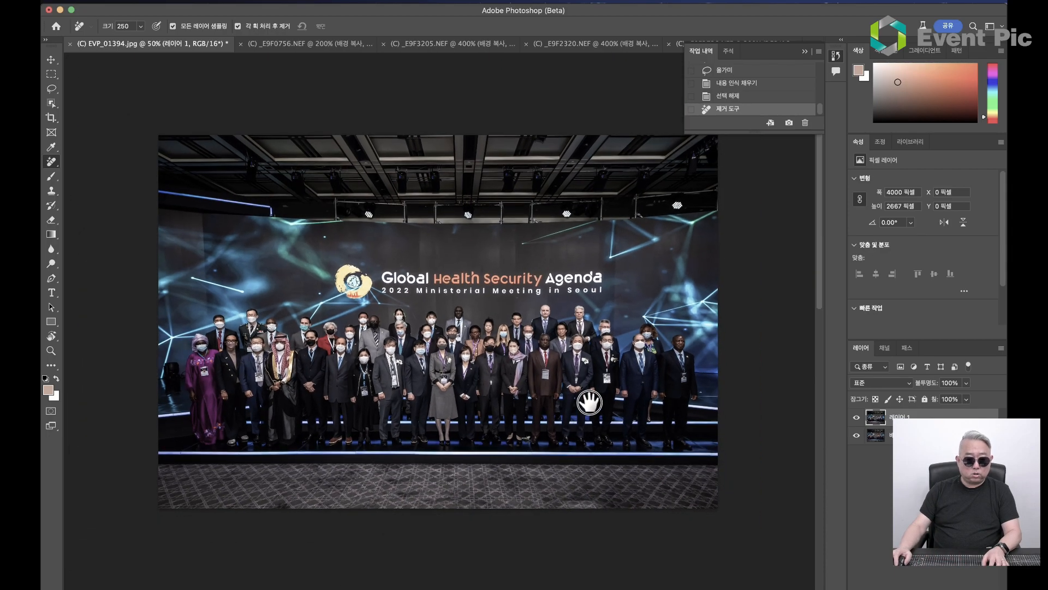
Step: Switch to the _E9F0756.NEF portrait and look over the blemishes around the mouth, chin and neck
{"action": "left_click_drag", "start_coordinate": [580, 421], "coordinate": [588, 372]}
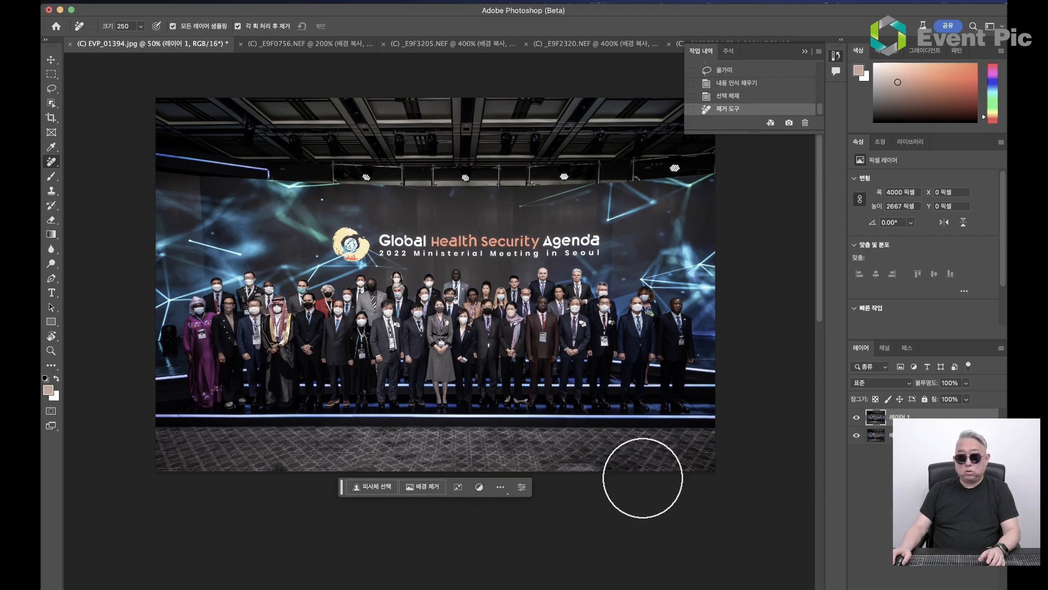
{"action": "left_click", "coordinate": [293, 46]}
{"action": "mouse_move", "coordinate": [578, 262]}
{"action": "left_mouse_down"}
{"action": "mouse_move", "coordinate": [444, 250]}
{"action": "mouse_move", "coordinate": [460, 284]}
{"action": "left_mouse_up"}
{"action": "left_click_drag", "start_coordinate": [531, 318], "coordinate": [525, 311]}
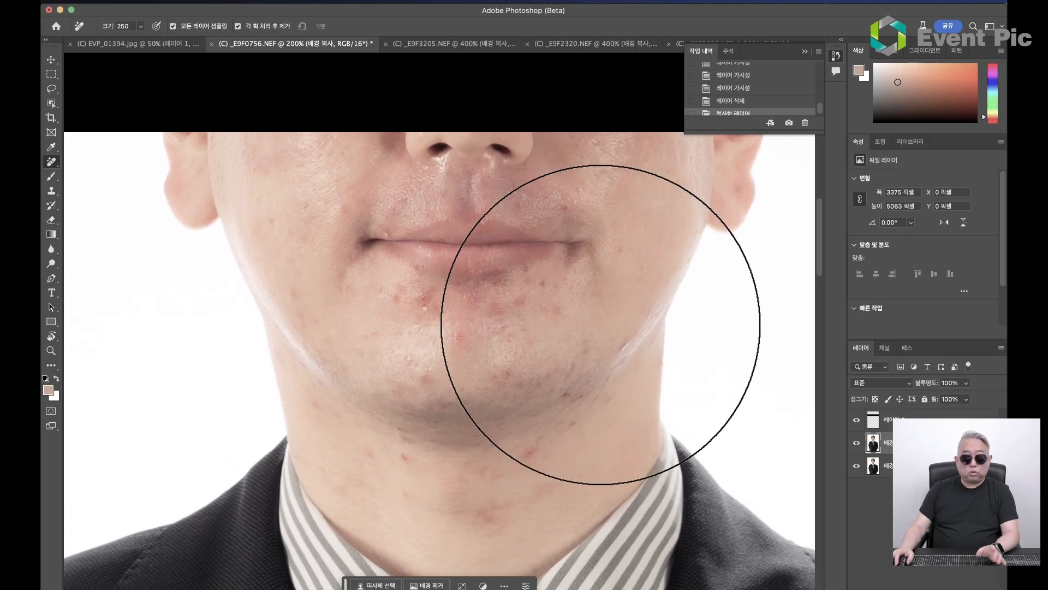
{"action": "mouse_move", "coordinate": [538, 311]}
{"action": "left_mouse_down"}
{"action": "mouse_move", "coordinate": [545, 335]}
{"action": "mouse_move", "coordinate": [536, 314]}
{"action": "left_mouse_up"}
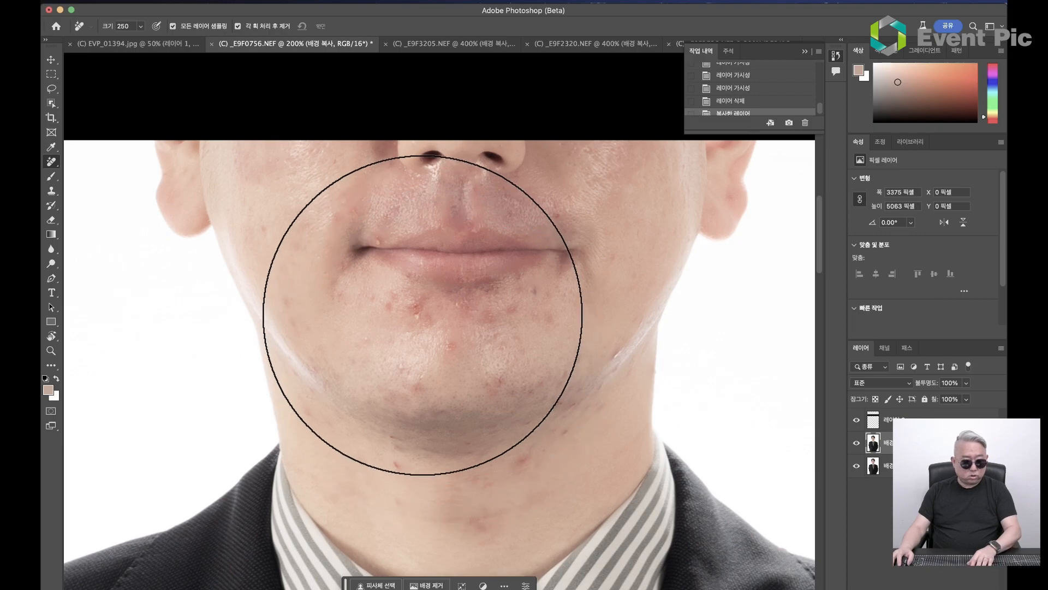
Step: Heal the red blemishes below the lips and on the chin using the Spot Healing Brush at size 35
{"action": "left_click", "coordinate": [53, 164]}
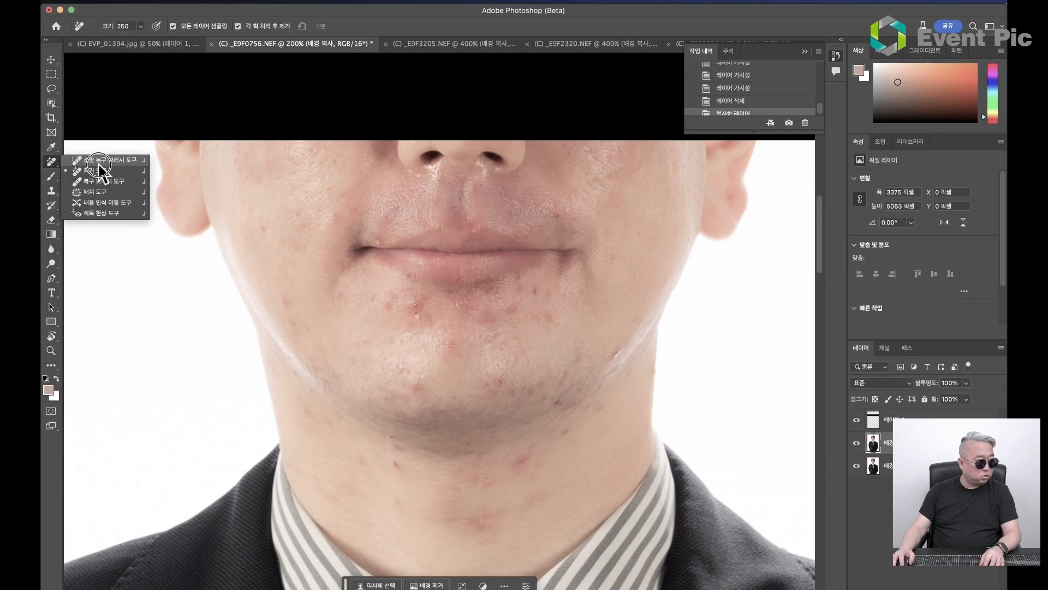
{"action": "left_click", "coordinate": [82, 163]}
{"action": "key", "text": "bracketleft"}
{"action": "key", "text": "bracketleft"}
{"action": "key", "text": "bracketleft"}
{"action": "key", "text": "bracketleft"}
{"action": "key", "text": "bracketleft"}
{"action": "left_click", "coordinate": [411, 311]}
{"action": "left_click", "coordinate": [440, 343]}
{"action": "left_click", "coordinate": [385, 306]}
{"action": "left_click", "coordinate": [490, 319]}
{"action": "left_click", "coordinate": [507, 315]}
{"action": "left_click", "coordinate": [538, 299]}
{"action": "left_click", "coordinate": [547, 318]}
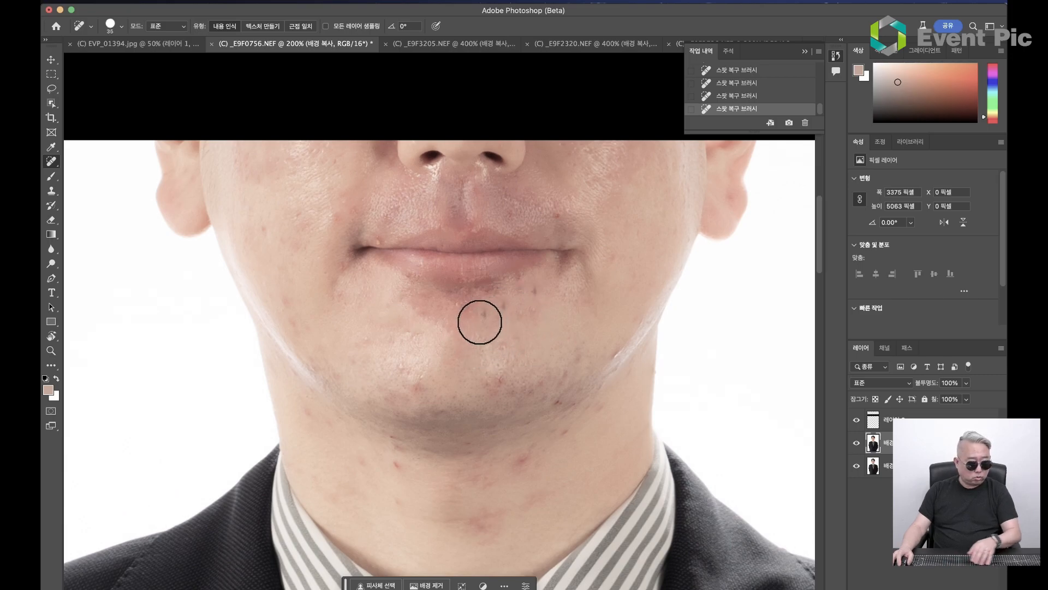
Step: Undo the last three healing strokes and retouch the blemishes below the lips again with a larger Spot Healing Brush of size 80
{"action": "key", "text": "super+z"}
{"action": "key", "text": "super+z"}
{"action": "key", "text": "super+z"}
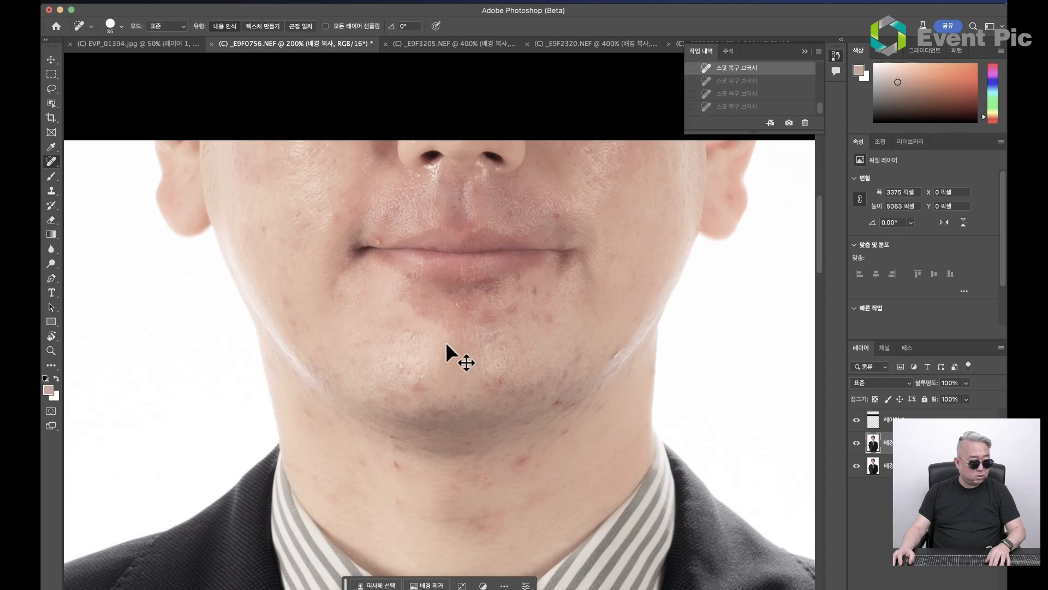
{"action": "left_click", "coordinate": [490, 317]}
{"action": "left_click", "coordinate": [511, 312]}
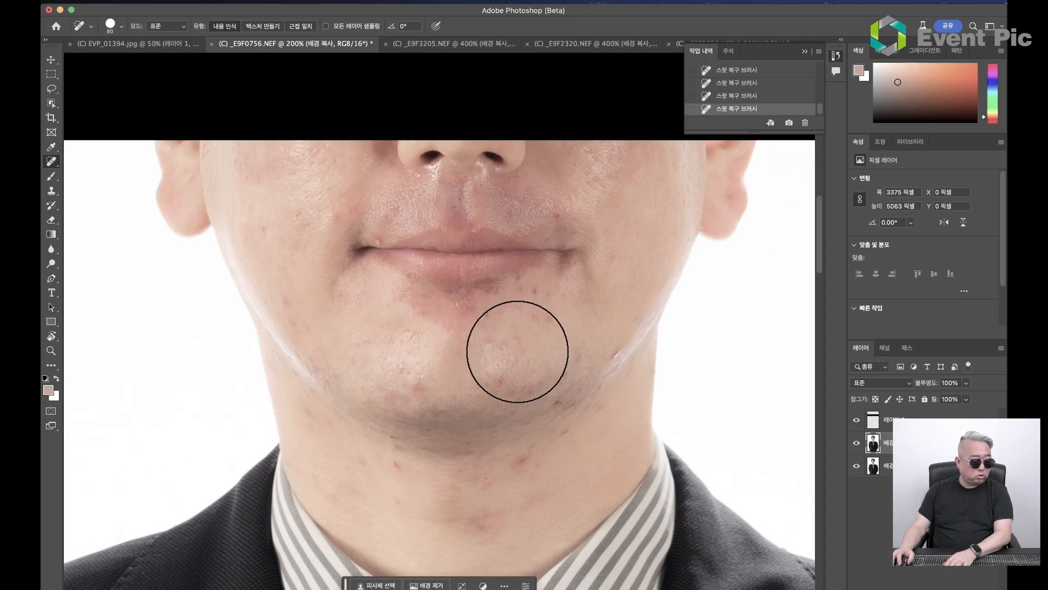
{"action": "left_click", "coordinate": [486, 319]}
{"action": "left_click", "coordinate": [542, 295]}
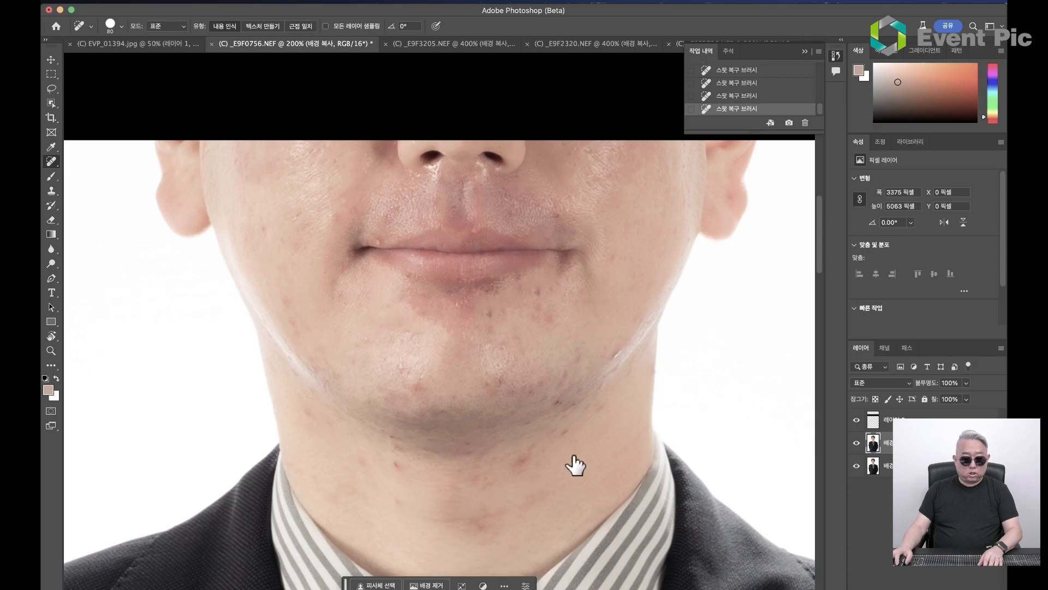
Step: Delete the retouched portrait layer and duplicate the background layer as a fresh working copy
{"action": "key", "text": "Delete"}
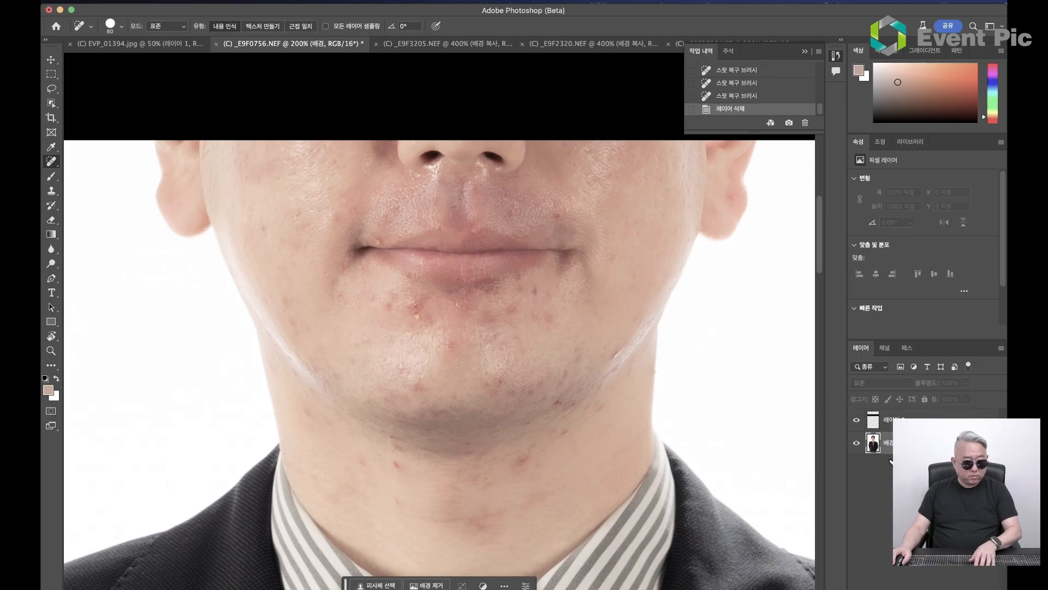
{"action": "key", "text": "super+j"}
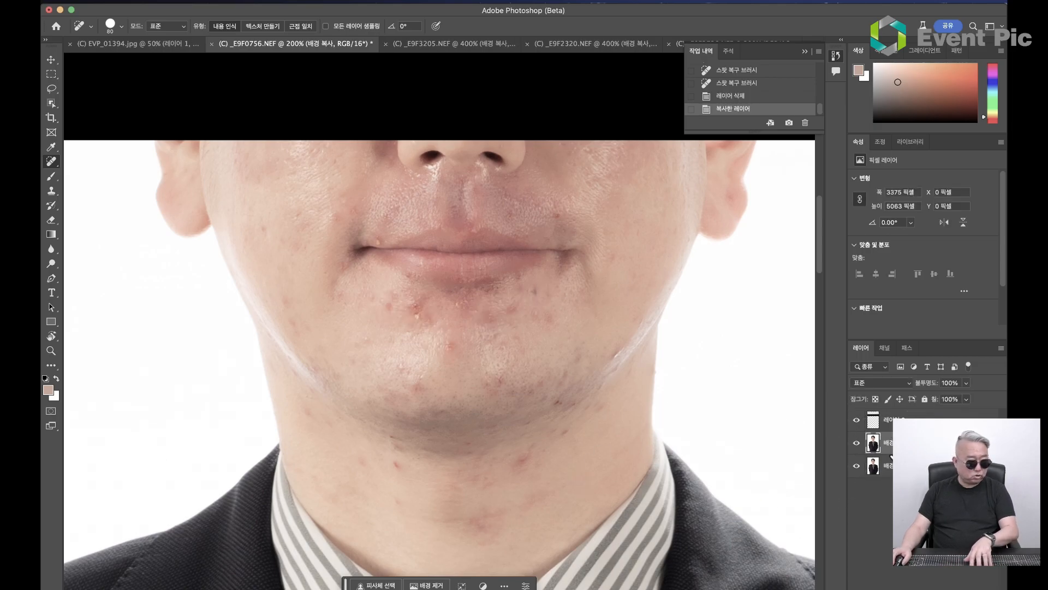
Step: Erase the blemishes on the left cheek using the Remove tool with a brush size of 80
{"action": "right_click", "coordinate": [53, 166]}
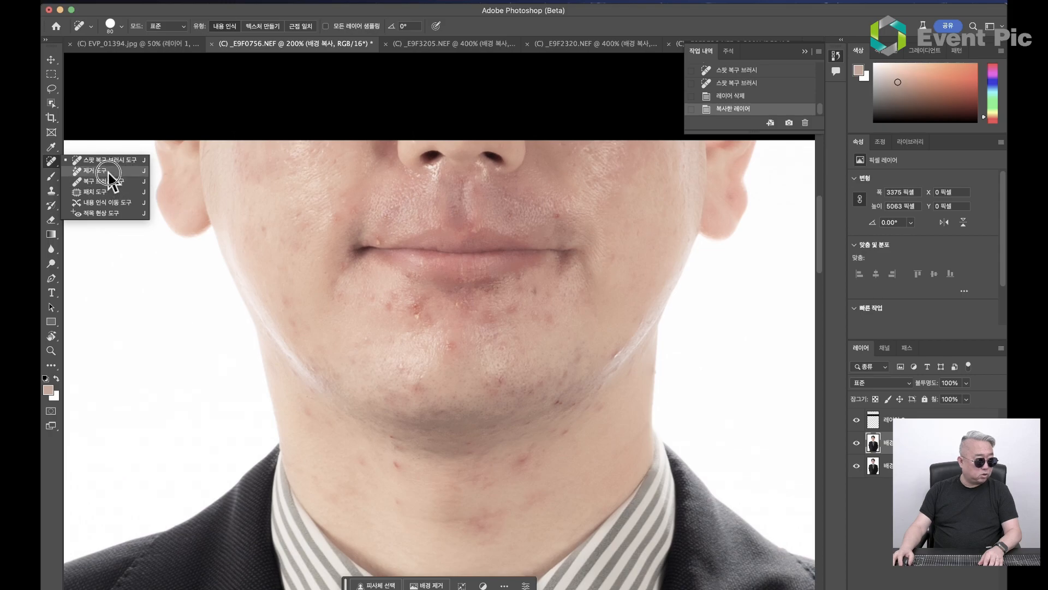
{"action": "left_click", "coordinate": [111, 175]}
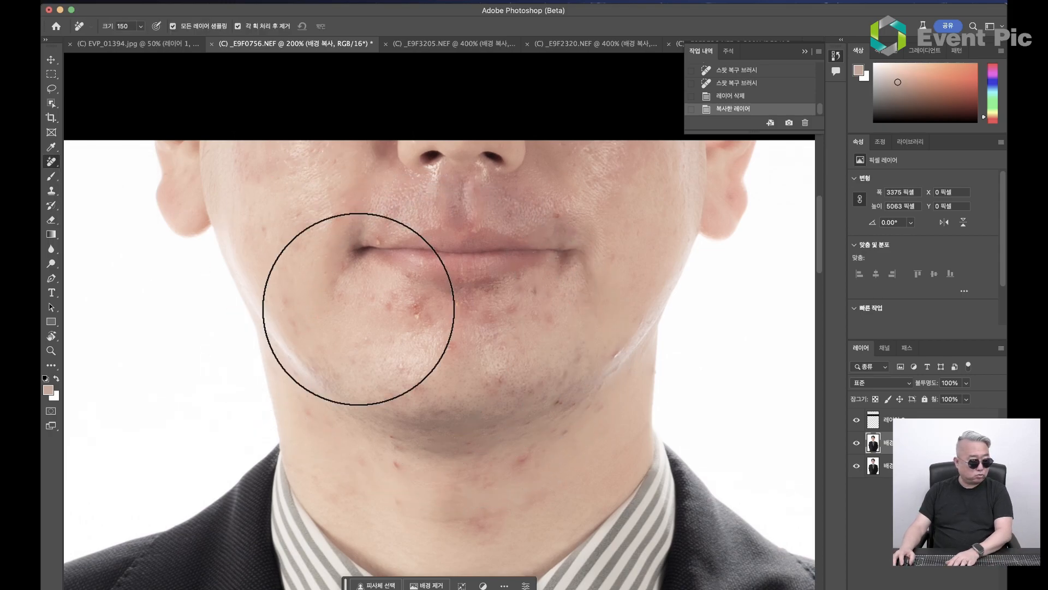
{"action": "key", "text": "bracketleft"}
{"action": "left_click", "coordinate": [265, 234]}
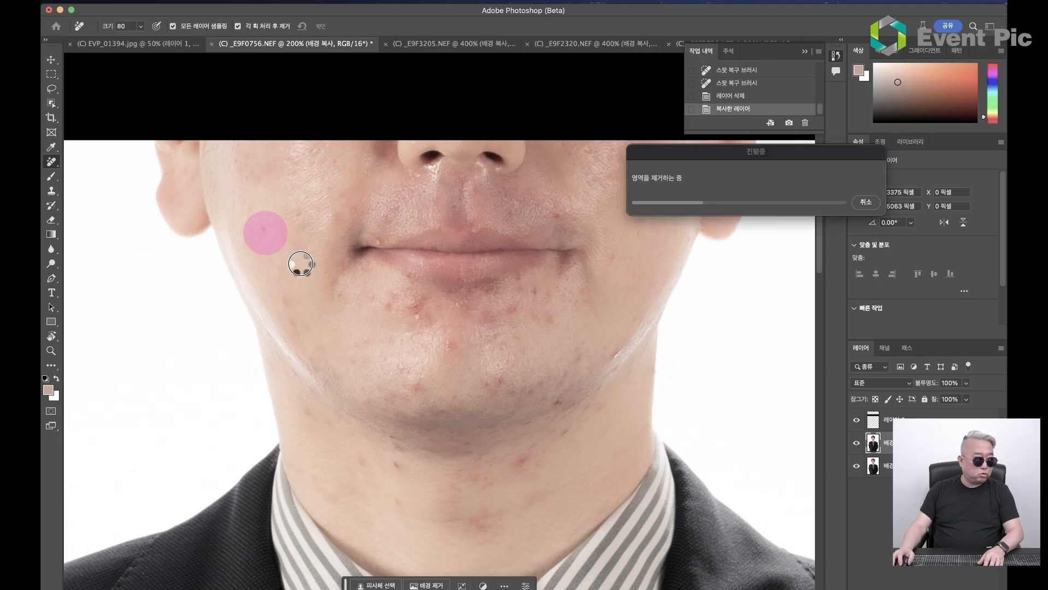
{"action": "left_click", "coordinate": [297, 219]}
{"action": "left_click", "coordinate": [328, 220]}
{"action": "left_click", "coordinate": [290, 262]}
{"action": "left_click", "coordinate": [341, 298]}
{"action": "left_click", "coordinate": [289, 309]}
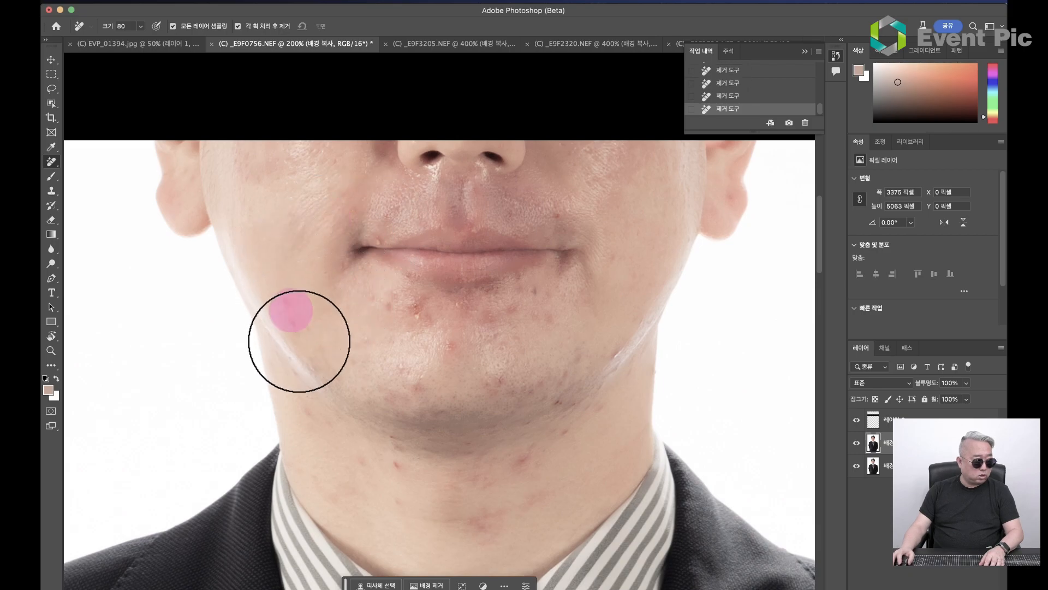
Step: Erase the red blemishes below the lips and on the chin using the Remove tool at size 80
{"action": "left_click", "coordinate": [385, 304]}
{"action": "left_click", "coordinate": [427, 310]}
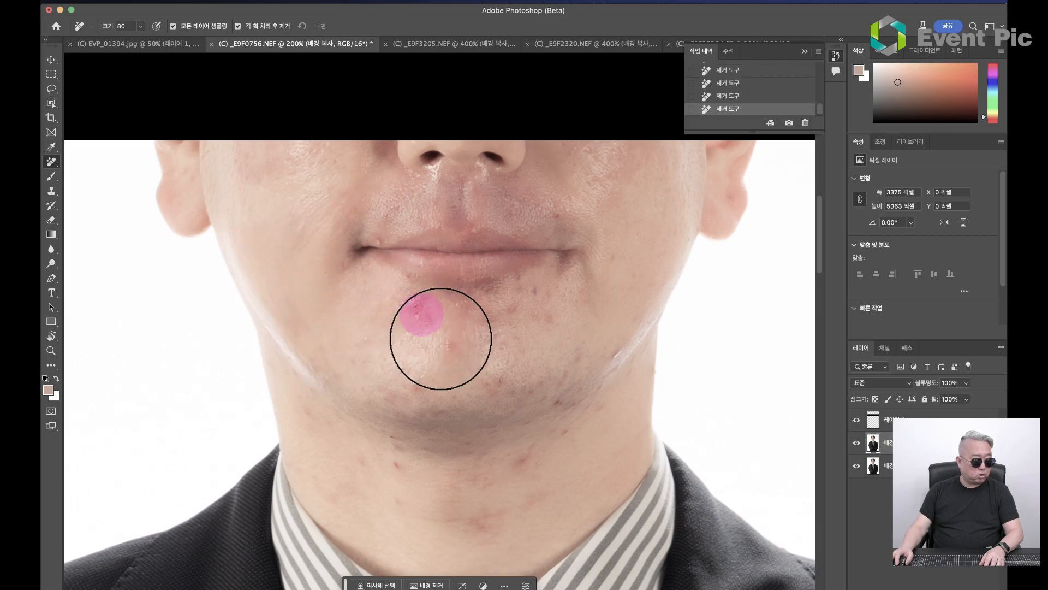
{"action": "left_click", "coordinate": [521, 299]}
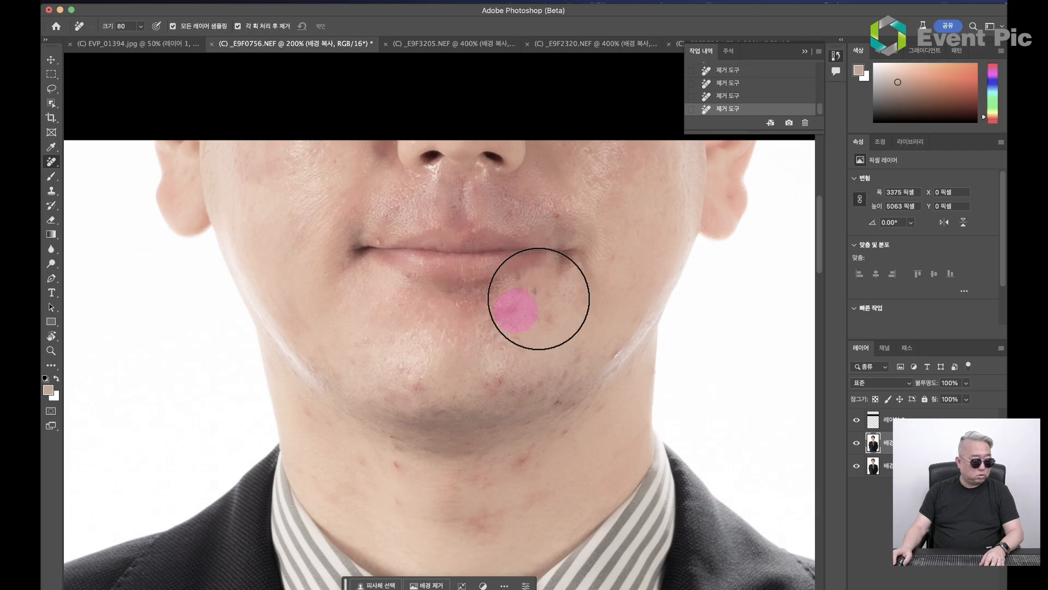
{"action": "left_click", "coordinate": [550, 321]}
{"action": "left_click", "coordinate": [497, 311]}
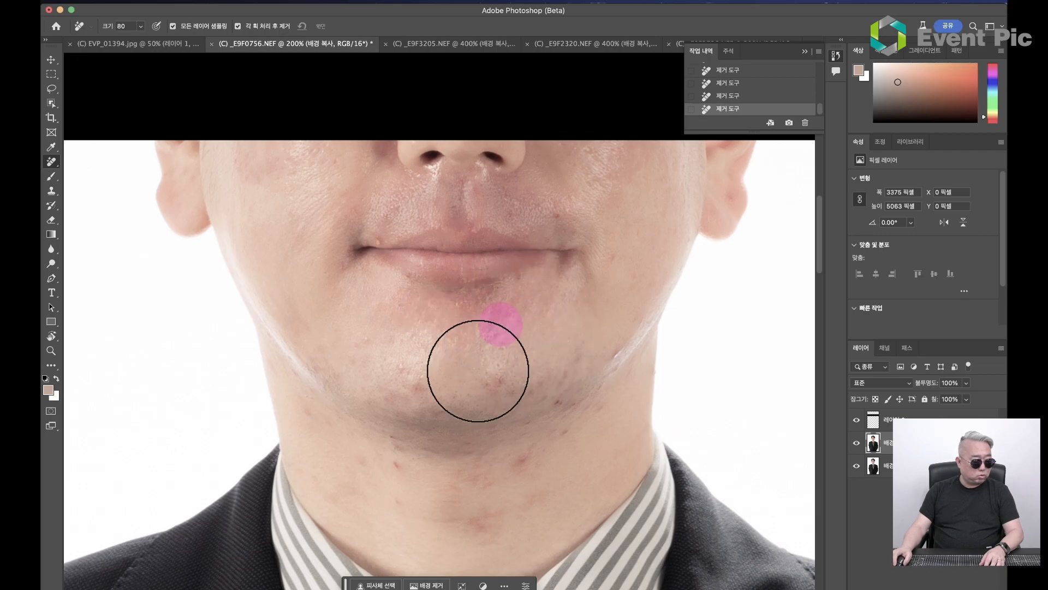
{"action": "left_click", "coordinate": [485, 307]}
{"action": "left_click", "coordinate": [531, 392]}
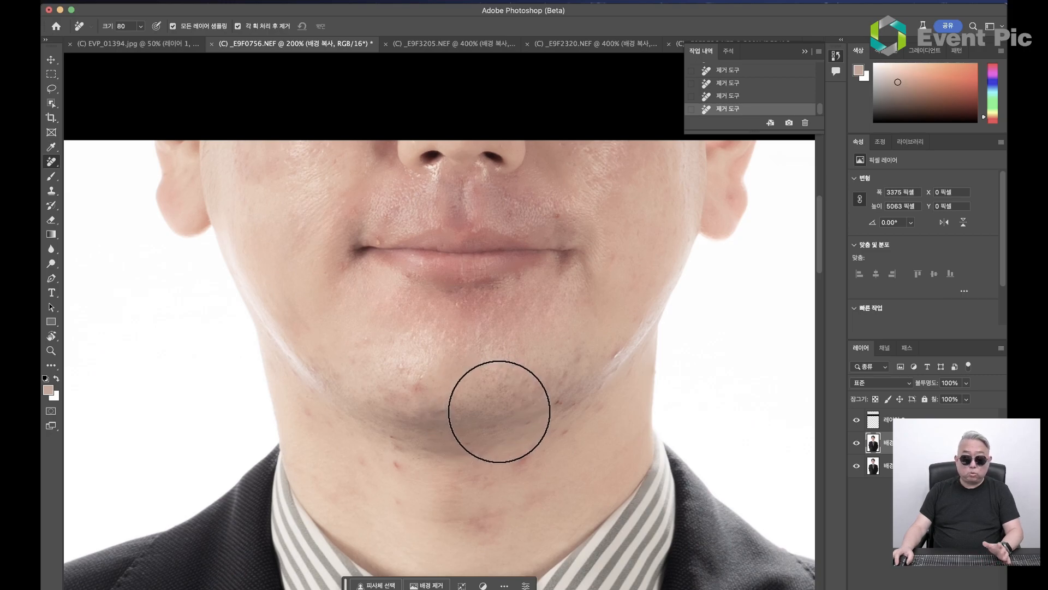
Step: Reduce the Remove tool brush to size 50 and erase the small spots along the lower chin, left jawline and upper neck
{"action": "key", "text": "bracketleft"}
{"action": "key", "text": "bracketleft"}
{"action": "key", "text": "bracketleft"}
{"action": "left_click_drag", "start_coordinate": [565, 377], "coordinate": [569, 374]}
{"action": "left_click_drag", "start_coordinate": [419, 385], "coordinate": [403, 370]}
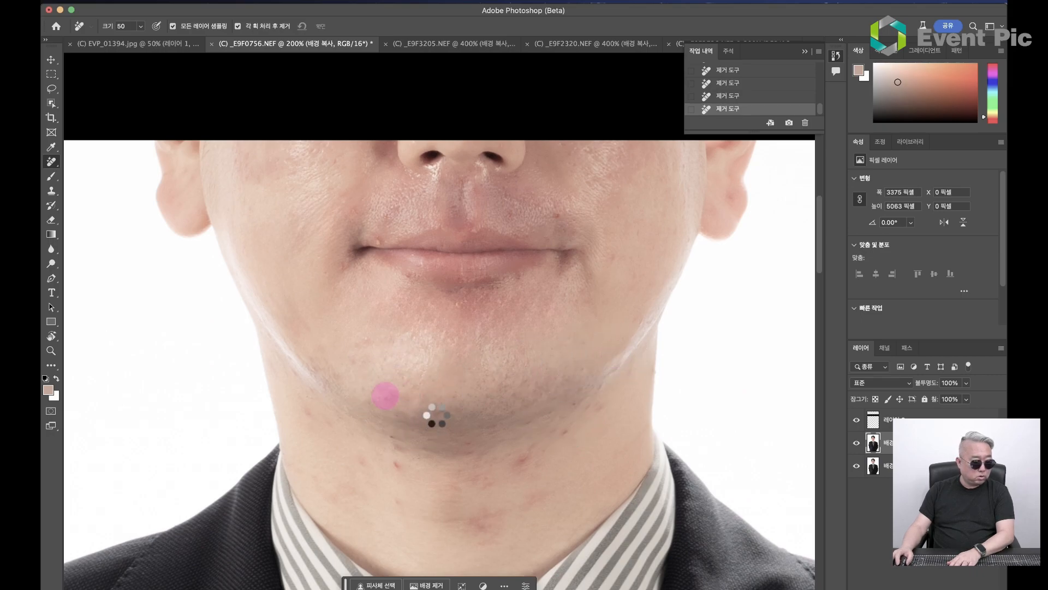
{"action": "left_click", "coordinate": [394, 442]}
{"action": "left_click", "coordinate": [361, 462]}
{"action": "left_click", "coordinate": [300, 410]}
{"action": "left_click", "coordinate": [334, 376]}
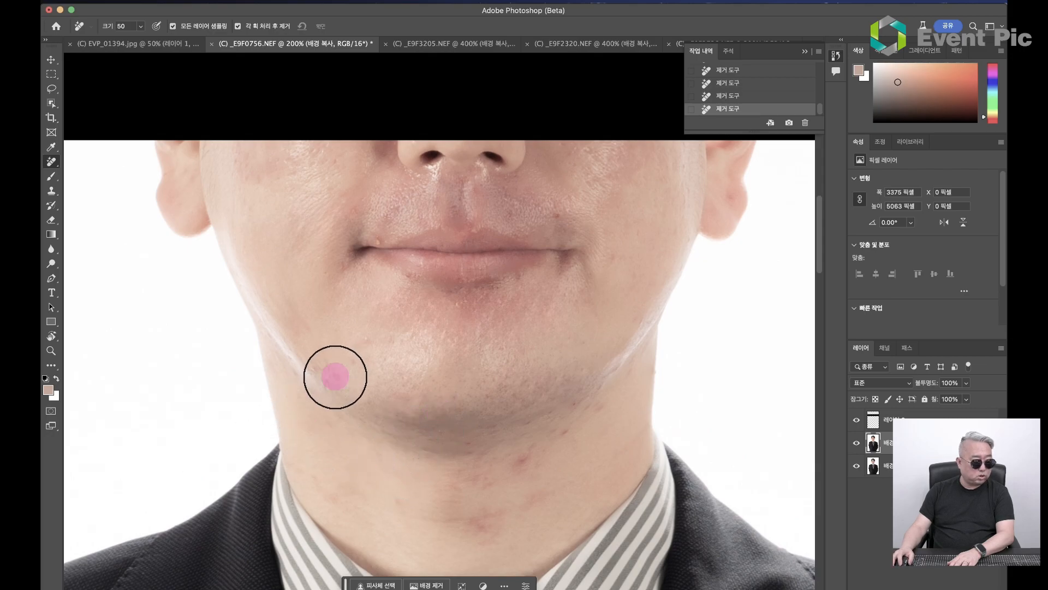
{"action": "left_click", "coordinate": [354, 362]}
Step: Erase the blemishes across the neck using the Remove tool with brush sizes of 70 and 80
{"action": "key", "text": "bracketright"}
{"action": "left_click", "coordinate": [523, 463]}
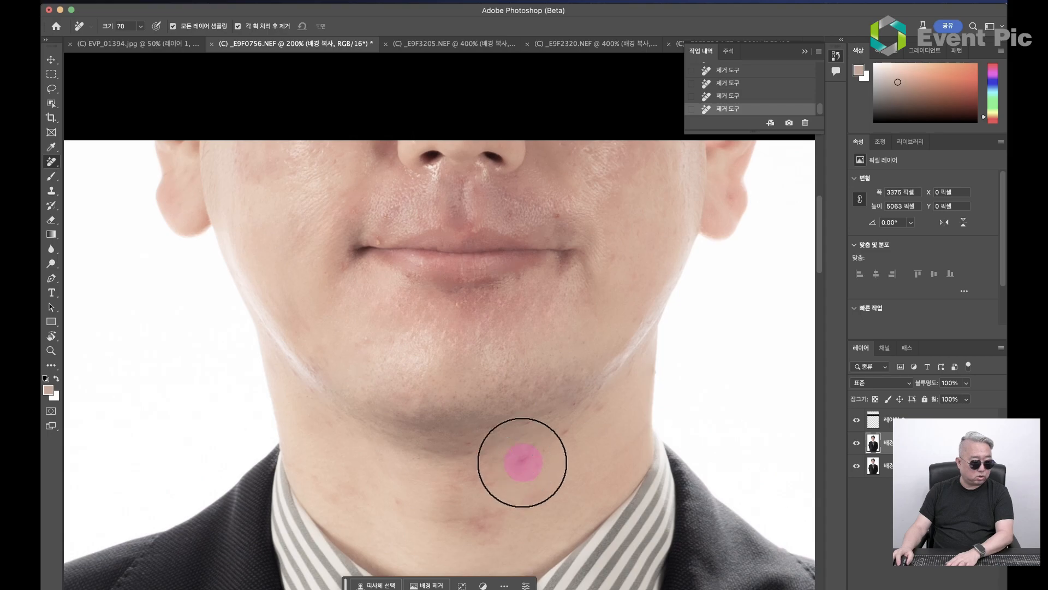
{"action": "left_click", "coordinate": [603, 410]}
{"action": "key", "text": "bracketright"}
{"action": "left_click", "coordinate": [530, 496]}
{"action": "left_click_drag", "start_coordinate": [427, 522], "coordinate": [508, 527]}
{"action": "left_click_drag", "start_coordinate": [333, 494], "coordinate": [367, 496]}
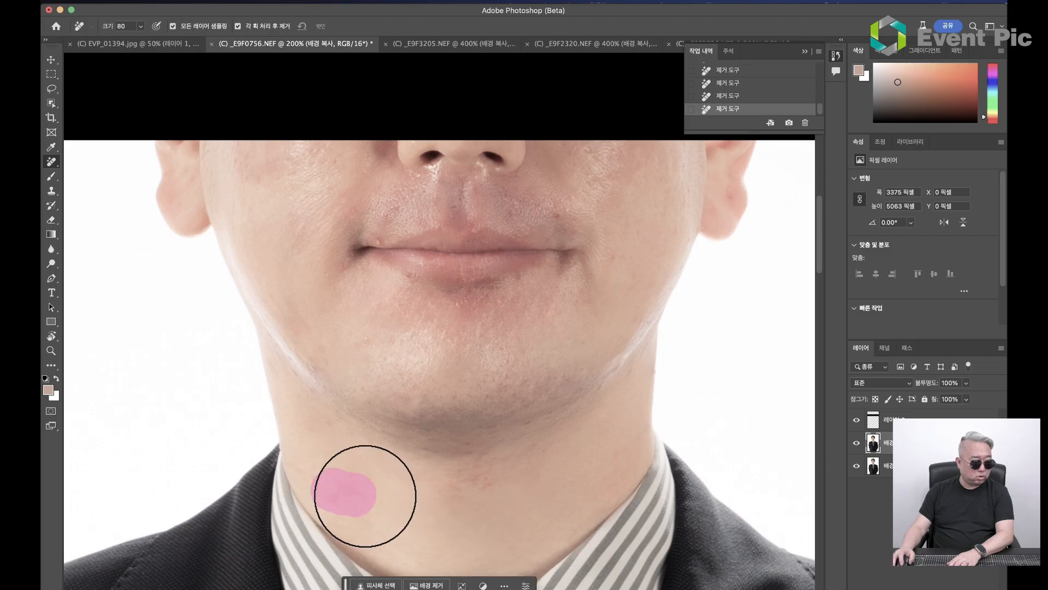
{"action": "mouse_move", "coordinate": [435, 468]}
{"action": "left_mouse_down"}
{"action": "mouse_move", "coordinate": [499, 480]}
{"action": "mouse_move", "coordinate": [433, 492]}
{"action": "left_mouse_up"}
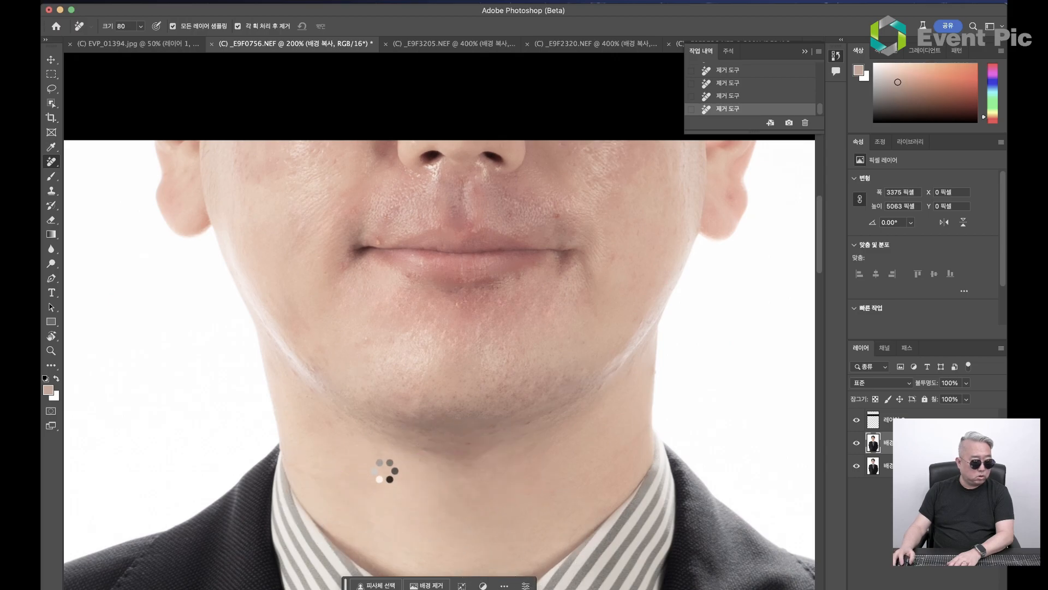
Step: Smooth the dark stubble along the underside of the chin with Remove tool strokes, reducing the brush to size 60 and 45
{"action": "key", "text": "bracketleft"}
{"action": "key", "text": "bracketleft"}
{"action": "left_click", "coordinate": [416, 432]}
{"action": "left_click_drag", "start_coordinate": [417, 433], "coordinate": [517, 419]}
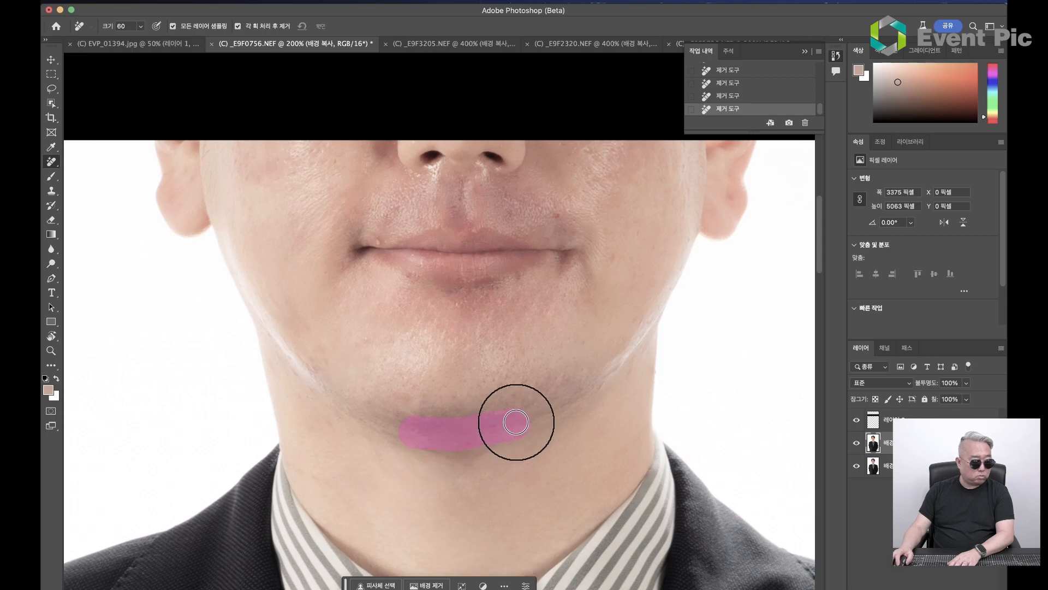
{"action": "left_click_drag", "start_coordinate": [433, 413], "coordinate": [538, 393]}
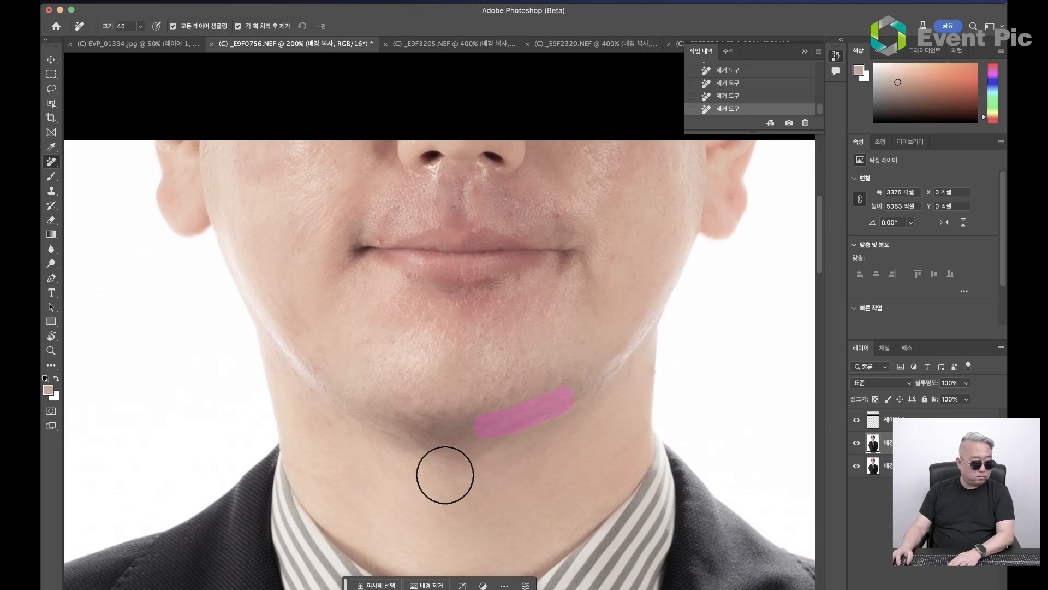
Step: Erase the remaining small spots around the mouth and upper lip using the Remove tool at size 45
{"action": "left_click_drag", "start_coordinate": [534, 304], "coordinate": [538, 355]}
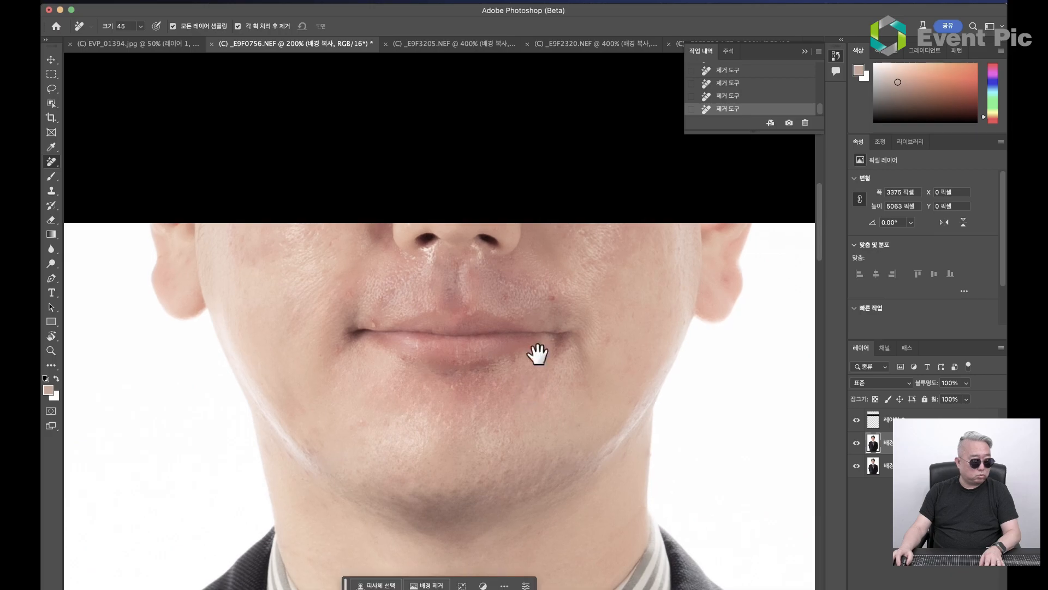
{"action": "left_click", "coordinate": [409, 274]}
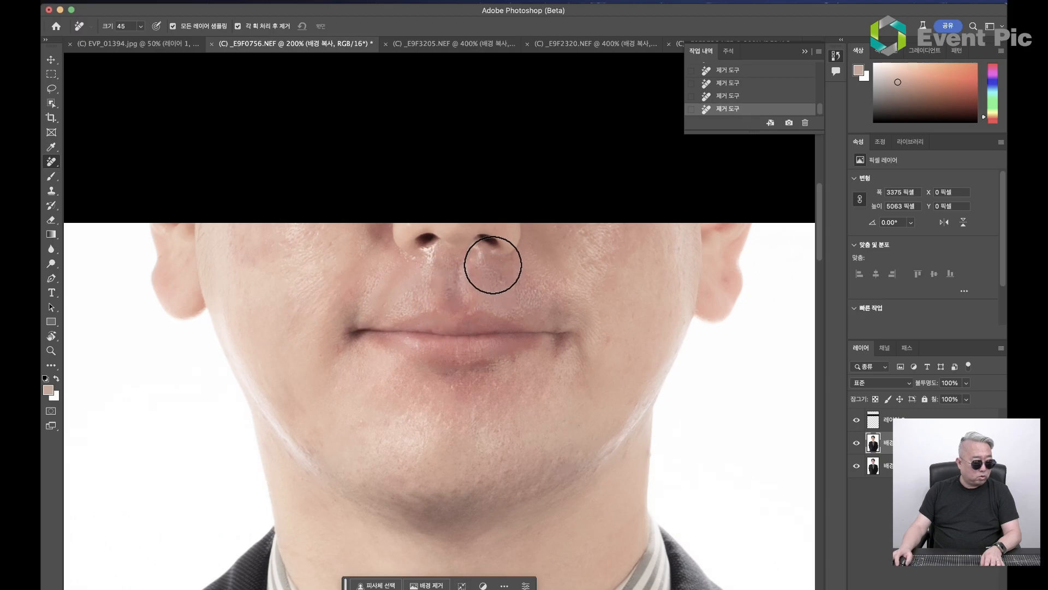
{"action": "left_click_drag", "start_coordinate": [644, 365], "coordinate": [632, 337]}
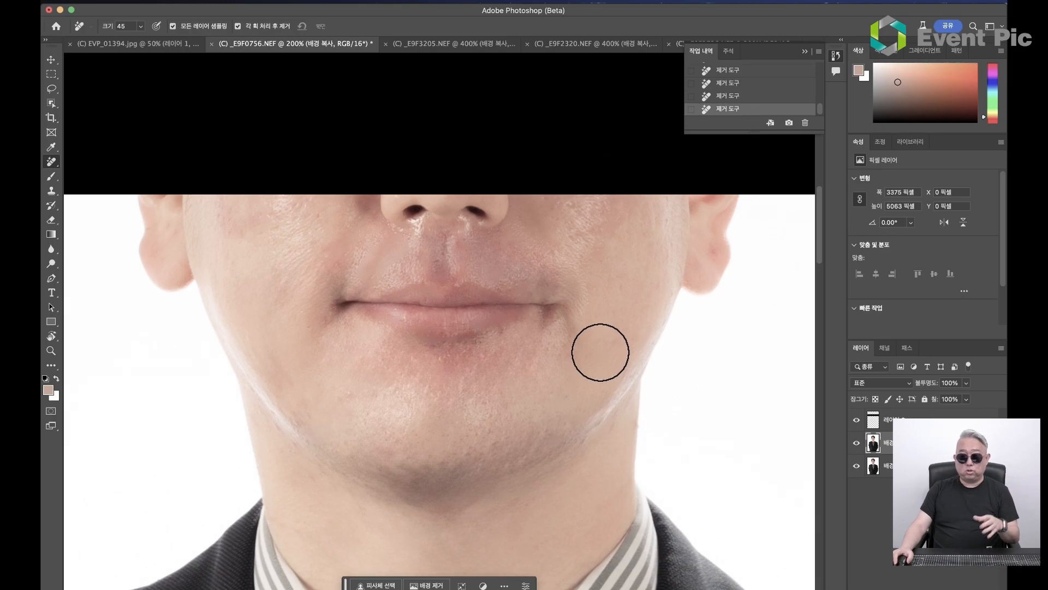
{"action": "left_click_drag", "start_coordinate": [577, 392], "coordinate": [590, 351]}
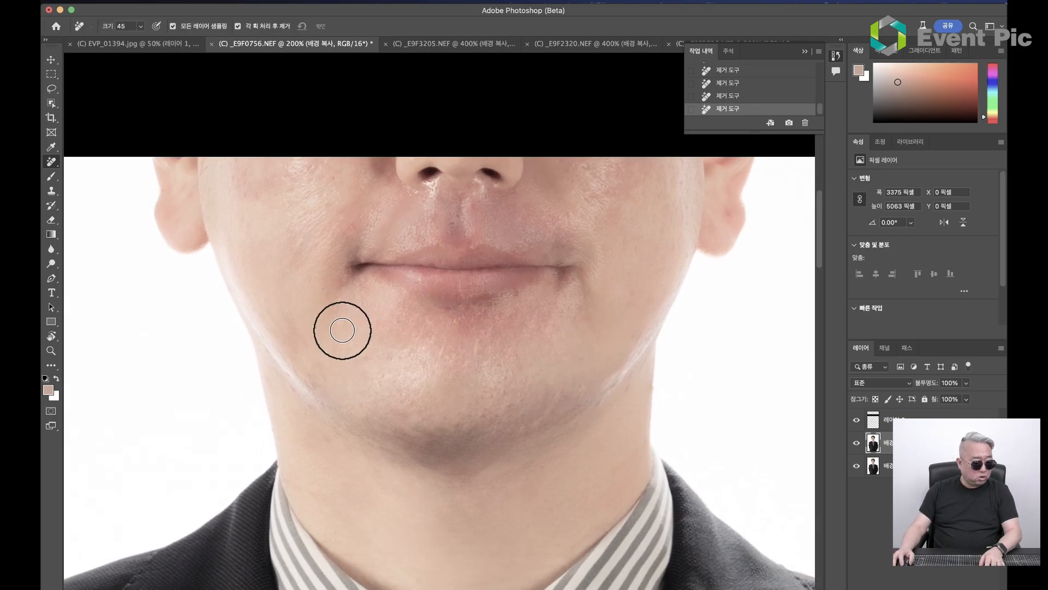
{"action": "left_click_drag", "start_coordinate": [333, 312], "coordinate": [351, 398]}
{"action": "left_click_drag", "start_coordinate": [577, 404], "coordinate": [500, 349]}
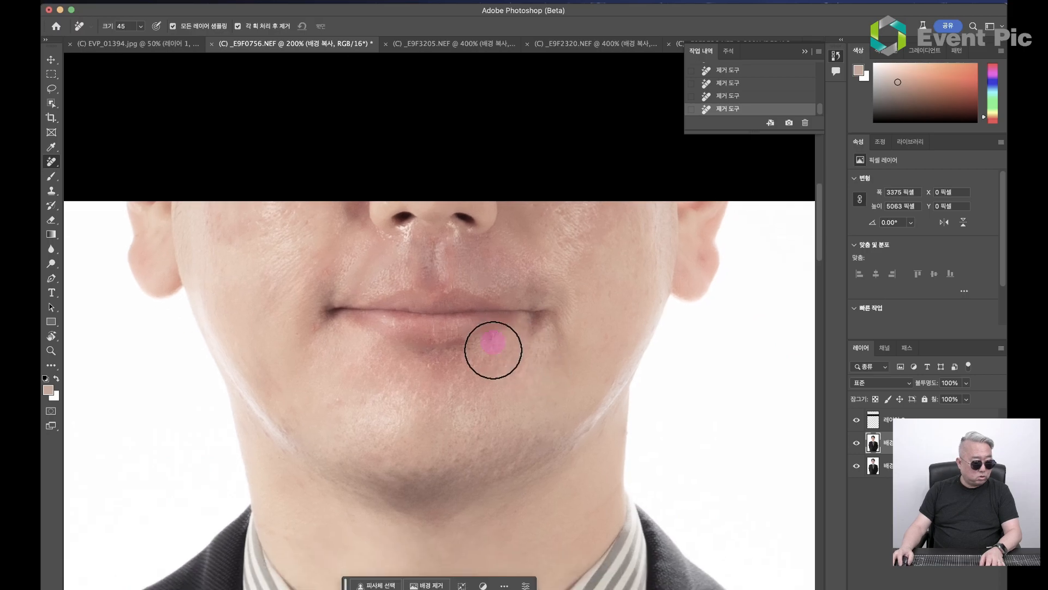
{"action": "left_click_drag", "start_coordinate": [572, 381], "coordinate": [557, 398]}
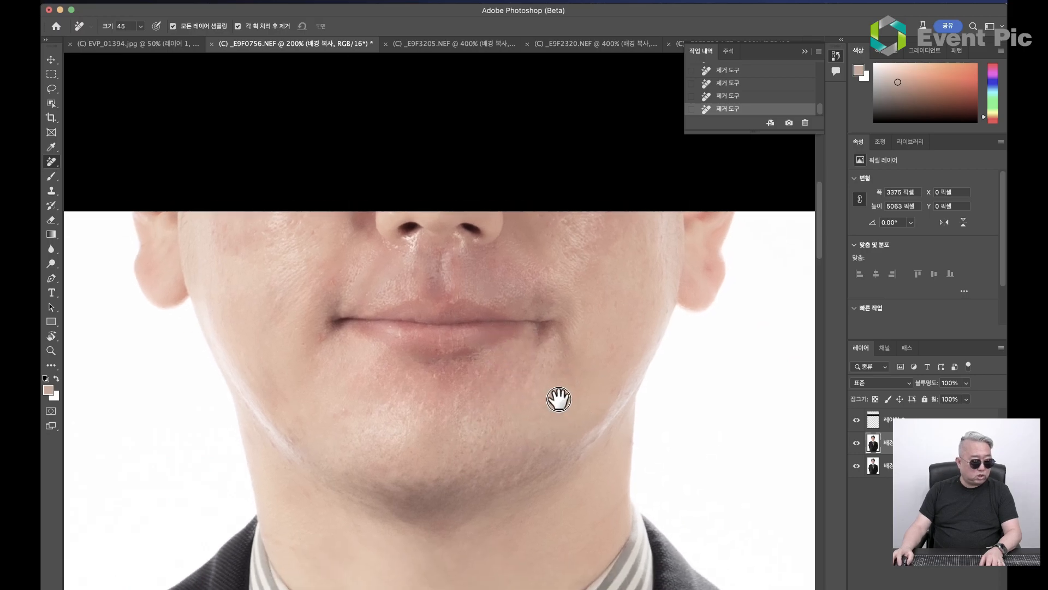
Step: Toggle the retouched layer's visibility repeatedly to compare the portrait before and after, leaving the layer visible
{"action": "left_click", "coordinate": [856, 443]}
{"action": "left_click", "coordinate": [857, 445]}
{"action": "left_click", "coordinate": [856, 445]}
{"action": "left_click", "coordinate": [856, 445]}
{"action": "left_click", "coordinate": [856, 445]}
{"action": "left_click", "coordinate": [856, 445]}
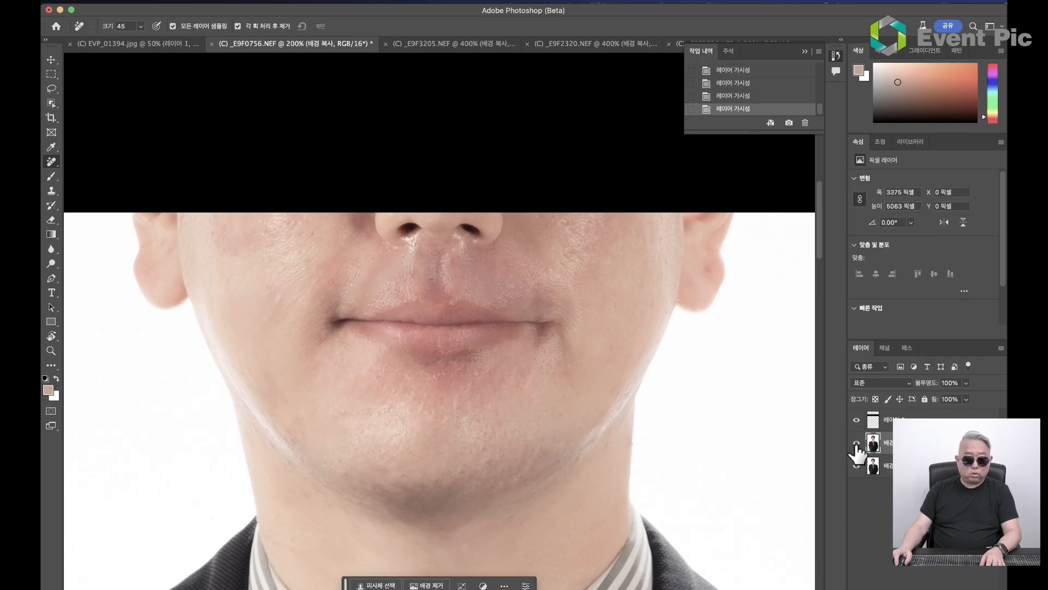
Step: Switch to the _E9F3205.NEF portrait and look over the skin on both cheeks and around the mouth
{"action": "left_click", "coordinate": [438, 43]}
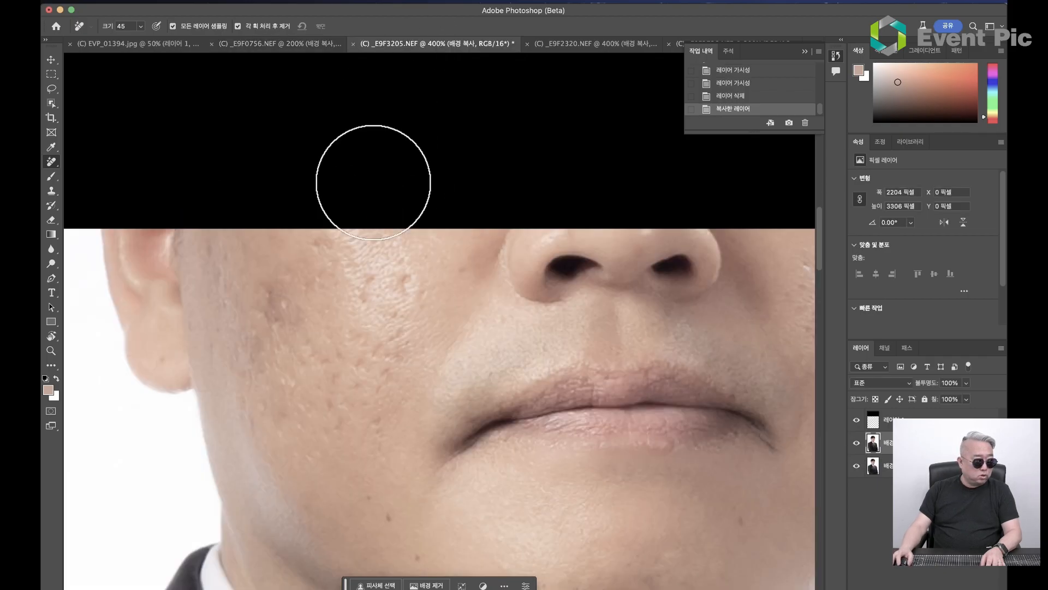
{"action": "left_click_drag", "start_coordinate": [503, 326], "coordinate": [389, 250]}
{"action": "scroll", "coordinate": [555, 321], "scroll_direction": "up", "scroll_amount": 3}
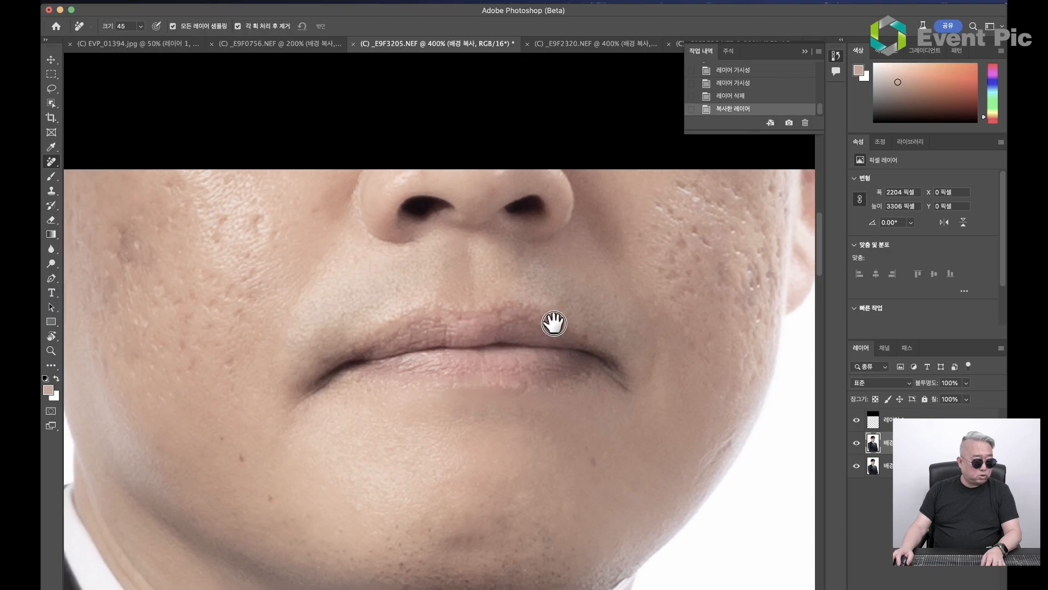
{"action": "left_click_drag", "start_coordinate": [433, 344], "coordinate": [544, 363]}
{"action": "left_click_drag", "start_coordinate": [312, 332], "coordinate": [335, 329]}
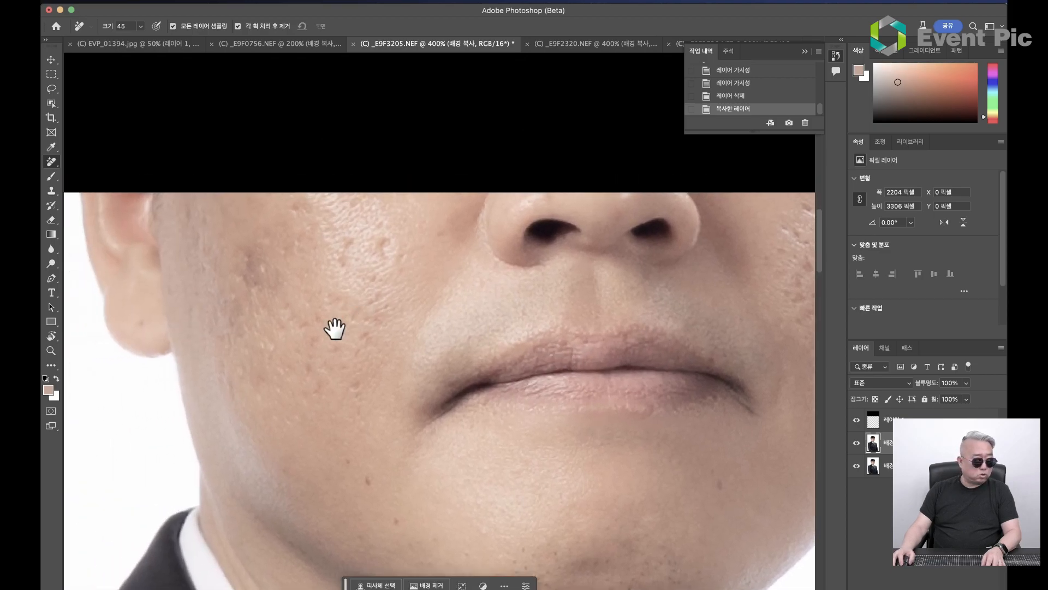
Step: Enlarge the Remove tool brush to size 60 over the pitted cheek
{"action": "key", "text": "bracketright"}
{"action": "key", "text": "bracketright"}
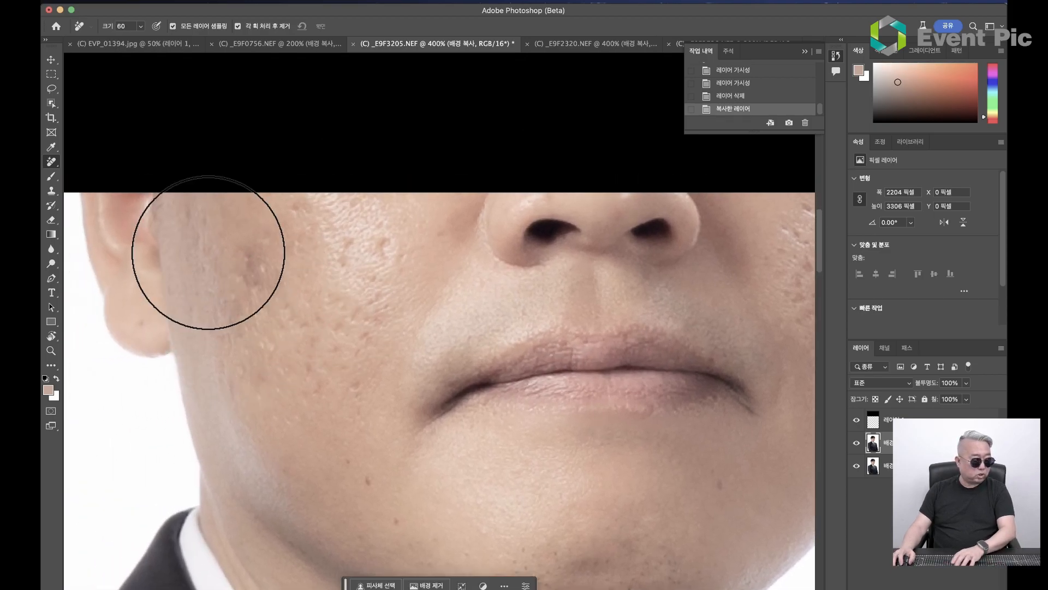
{"action": "left_click_drag", "start_coordinate": [196, 232], "coordinate": [245, 281]}
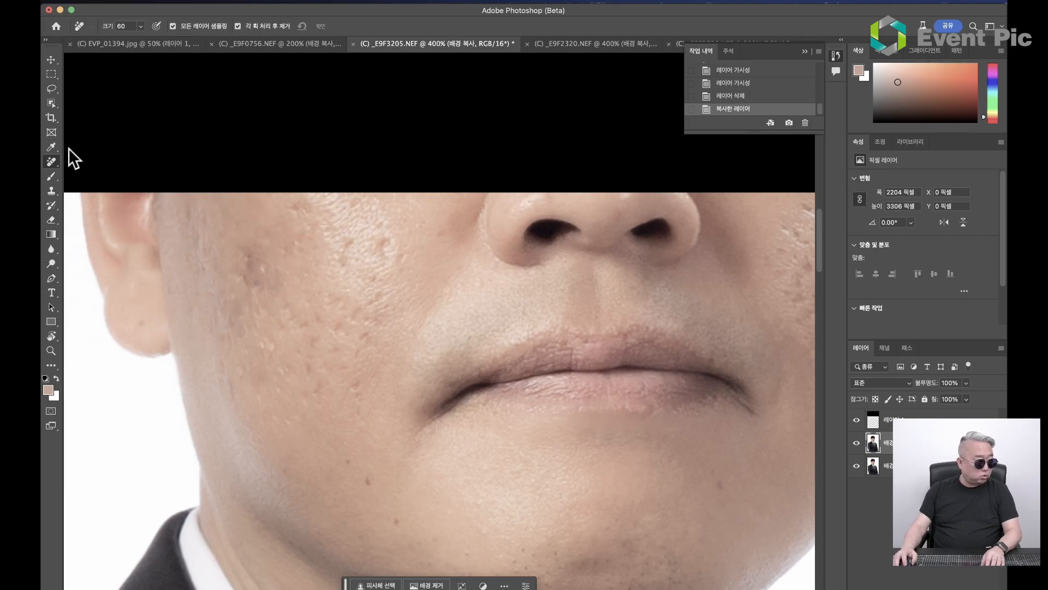
Step: Heal the pits on the inner part of the left-hand cheek with the Spot Healing Brush at size 45
{"action": "left_click_drag", "start_coordinate": [52, 162], "coordinate": [105, 164]}
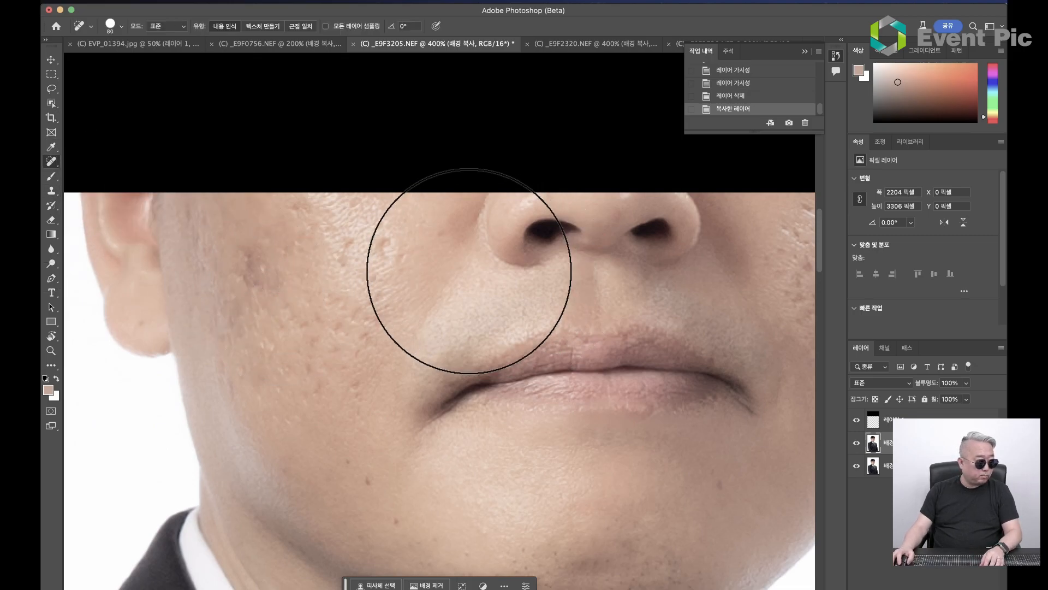
{"action": "key", "text": "bracketleft"}
{"action": "key", "text": "bracketleft"}
{"action": "key", "text": "bracketleft"}
{"action": "key", "text": "bracketleft"}
{"action": "left_click", "coordinate": [392, 250]}
{"action": "left_click", "coordinate": [383, 295]}
{"action": "left_click", "coordinate": [375, 326]}
{"action": "left_click", "coordinate": [363, 363]}
{"action": "left_click", "coordinate": [316, 336]}
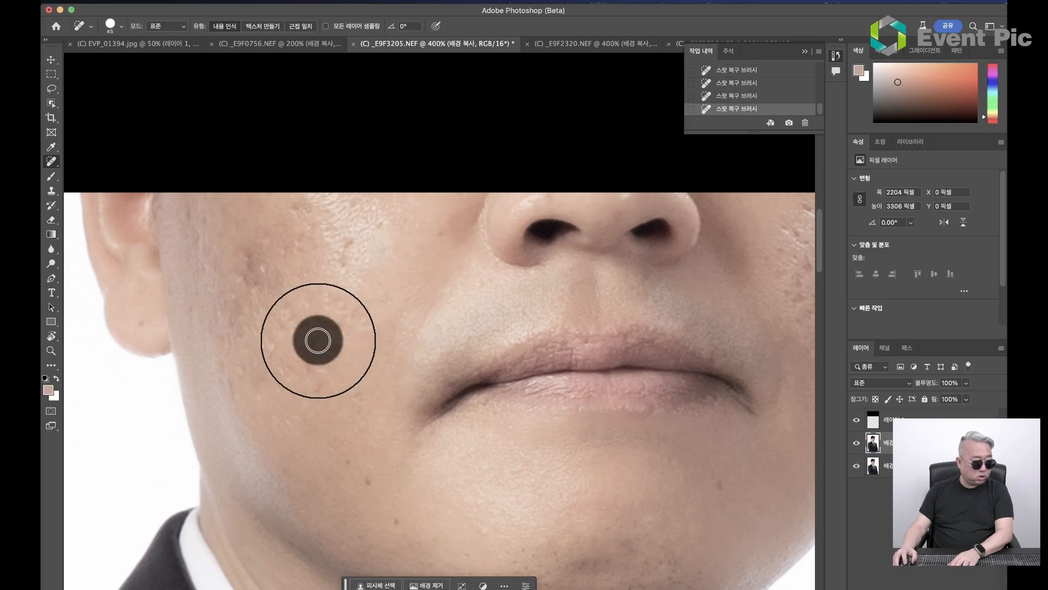
Step: Heal the pits on the upper left-hand cheek and the dark mark toward the ear with the Spot Healing Brush
{"action": "left_click", "coordinate": [341, 320]}
{"action": "left_click", "coordinate": [345, 251]}
{"action": "left_click", "coordinate": [326, 228]}
{"action": "left_click", "coordinate": [373, 235]}
{"action": "left_click", "coordinate": [258, 270]}
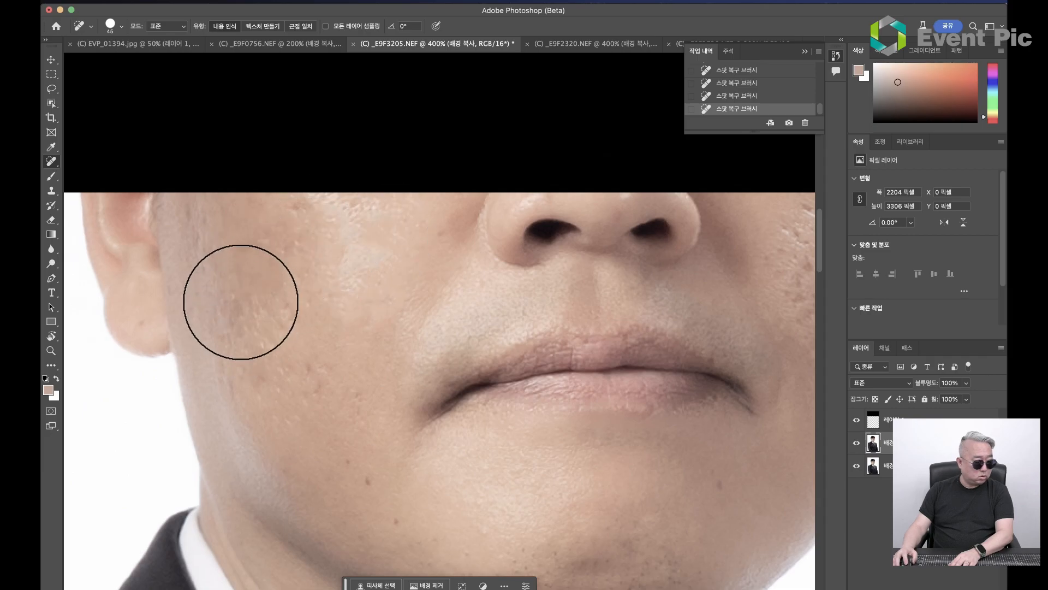
Step: Heal the remaining bumps on the outer and lower left-hand cheek with the Spot Healing Brush
{"action": "left_click", "coordinate": [241, 349]}
{"action": "left_click", "coordinate": [281, 318]}
{"action": "left_click", "coordinate": [267, 362]}
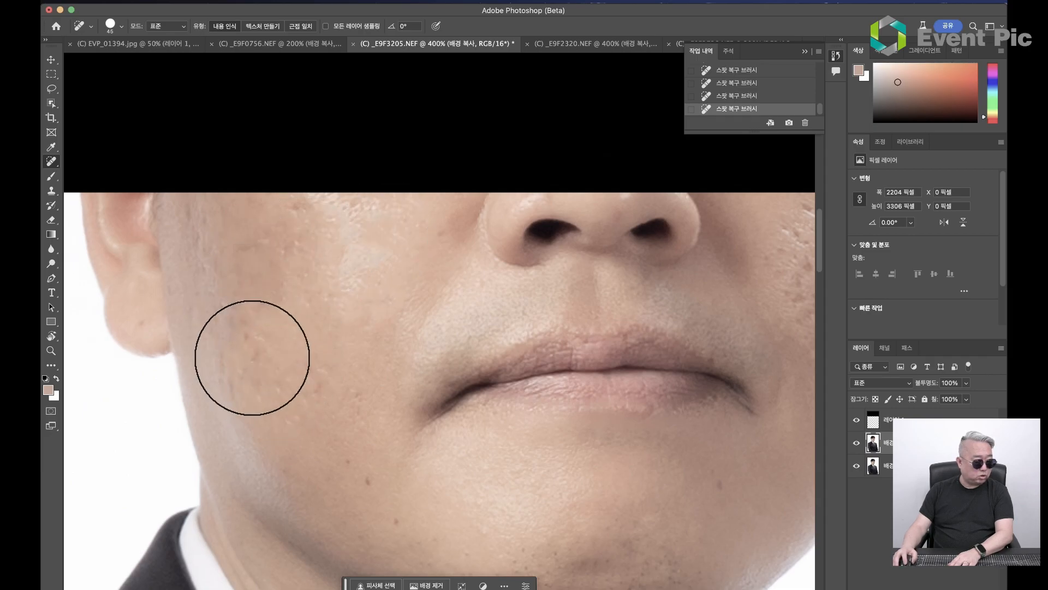
{"action": "left_click", "coordinate": [277, 386]}
{"action": "left_click", "coordinate": [257, 355]}
{"action": "left_click", "coordinate": [226, 400]}
{"action": "left_click", "coordinate": [222, 303]}
{"action": "left_click", "coordinate": [315, 379]}
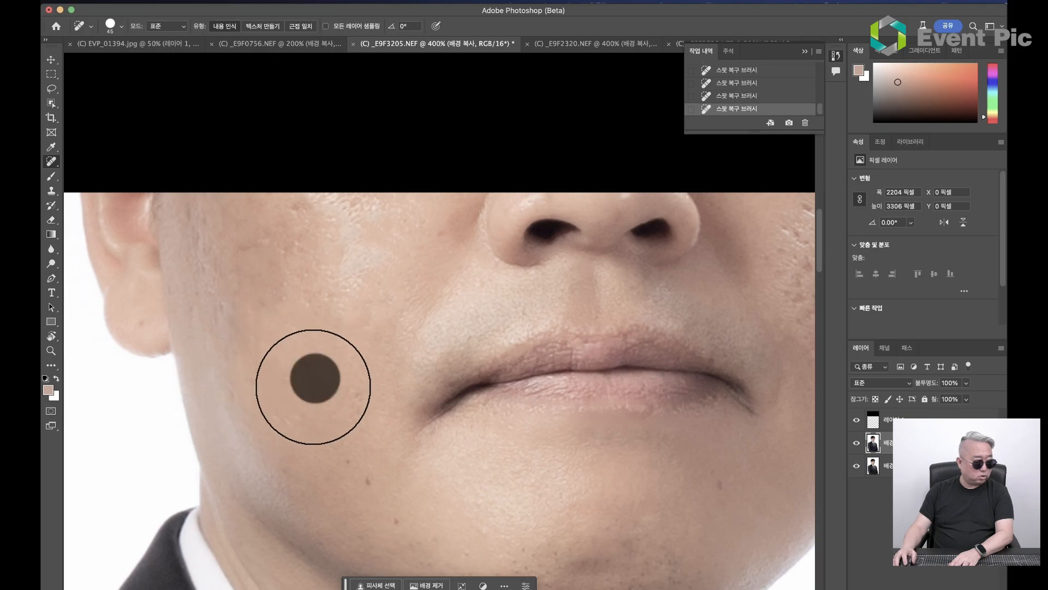
Step: Duplicate the original background layer and hide the spot-healed copy above it
{"action": "left_click", "coordinate": [883, 468]}
{"action": "key", "text": "super+j"}
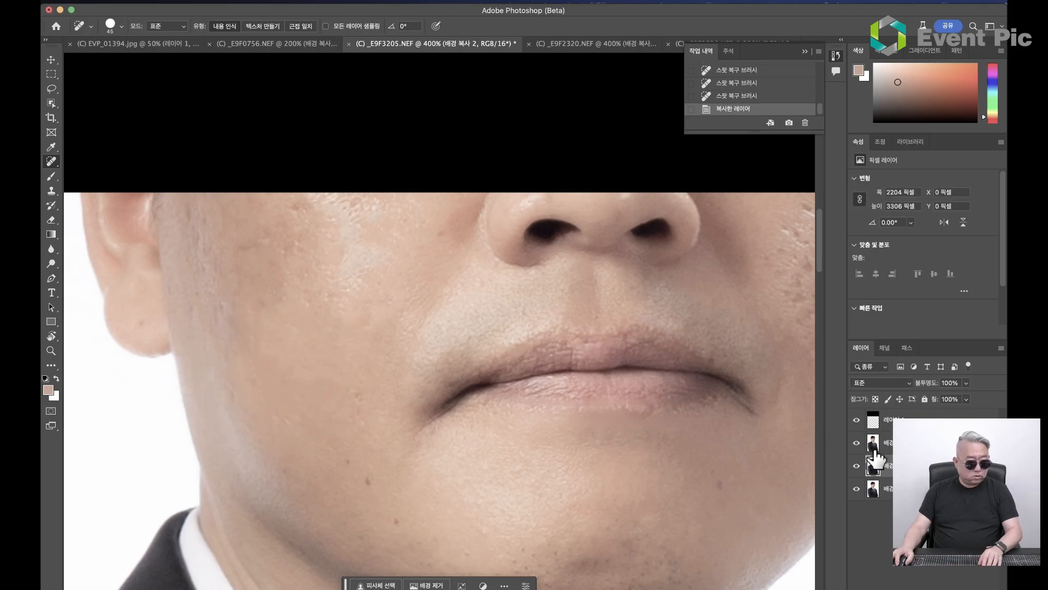
{"action": "left_click", "coordinate": [857, 442]}
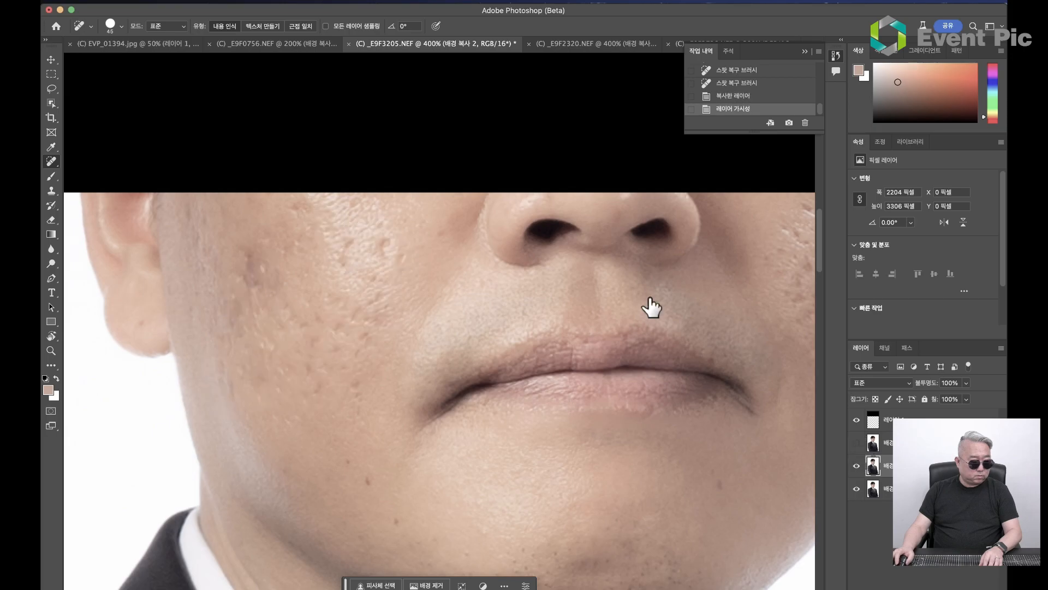
Step: Paint over the whole pitted area of the left-hand cheek with the Remove tool at size 60
{"action": "right_click", "coordinate": [54, 164]}
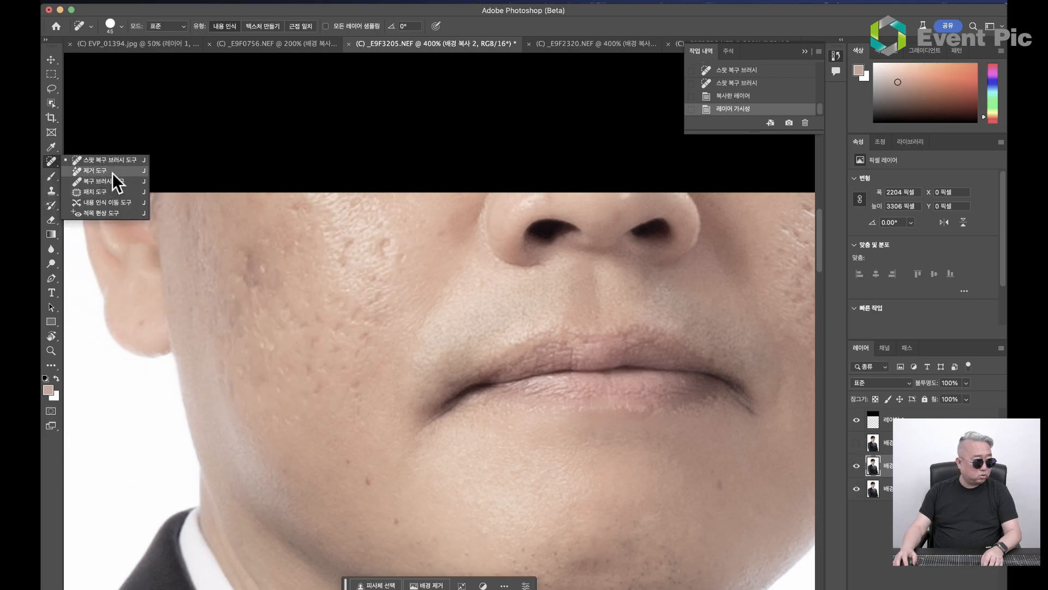
{"action": "left_click", "coordinate": [112, 170]}
{"action": "mouse_move", "coordinate": [374, 237]}
{"action": "left_mouse_down"}
{"action": "mouse_move", "coordinate": [360, 341]}
{"action": "mouse_move", "coordinate": [322, 222]}
{"action": "mouse_move", "coordinate": [305, 216]}
{"action": "mouse_move", "coordinate": [324, 339]}
{"action": "mouse_move", "coordinate": [346, 385]}
{"action": "mouse_move", "coordinate": [305, 390]}
{"action": "mouse_move", "coordinate": [260, 258]}
{"action": "mouse_move", "coordinate": [246, 337]}
{"action": "mouse_move", "coordinate": [258, 389]}
{"action": "left_mouse_up"}
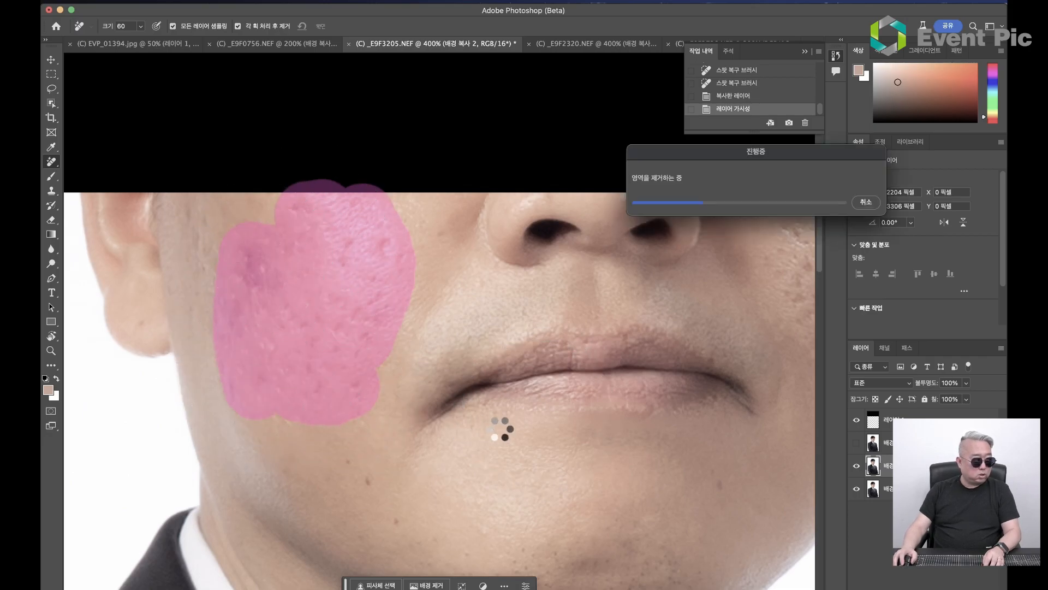
Step: Show the spot-healed layer, delete the Remove tool copy, and heal the pitted right-hand cheek with the Spot Healing Brush at size 45
{"action": "left_click", "coordinate": [856, 443]}
{"action": "left_click_drag", "start_coordinate": [445, 281], "coordinate": [188, 316]}
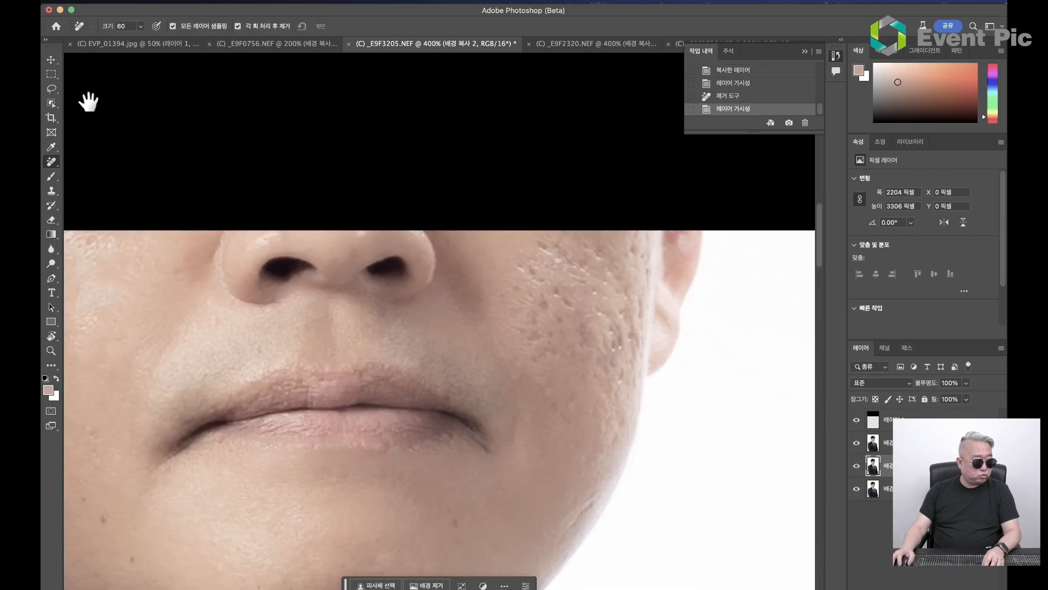
{"action": "left_click_drag", "start_coordinate": [53, 165], "coordinate": [103, 163]}
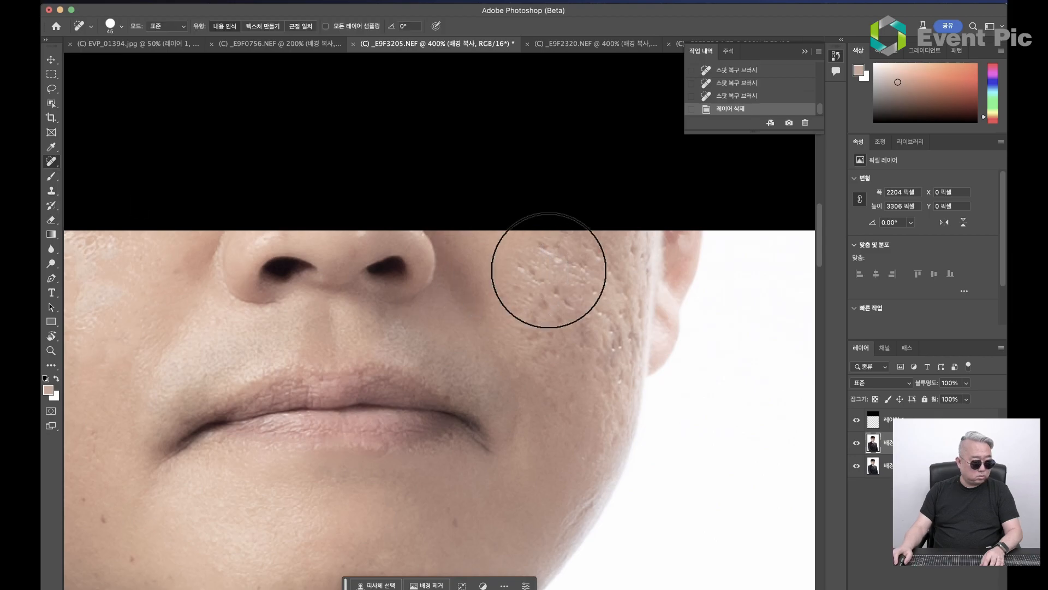
{"action": "mouse_move", "coordinate": [540, 262]}
{"action": "left_mouse_down"}
{"action": "mouse_move", "coordinate": [532, 361]}
{"action": "mouse_move", "coordinate": [580, 269]}
{"action": "mouse_move", "coordinate": [562, 418]}
{"action": "left_mouse_up"}
{"action": "mouse_move", "coordinate": [544, 377]}
{"action": "left_mouse_down"}
{"action": "mouse_move", "coordinate": [607, 367]}
{"action": "mouse_move", "coordinate": [609, 263]}
{"action": "mouse_move", "coordinate": [627, 278]}
{"action": "mouse_move", "coordinate": [592, 437]}
{"action": "left_mouse_up"}
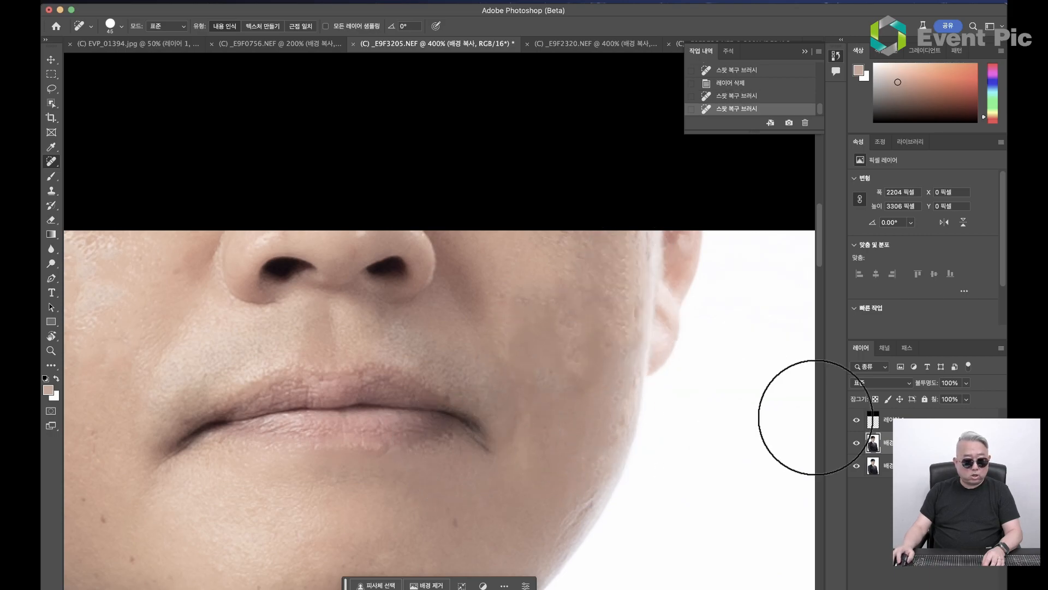
Step: Make a fresh duplicate of the original background layer and hide the spot-healed copy
{"action": "left_click", "coordinate": [890, 466]}
{"action": "key", "text": "ctrl+j"}
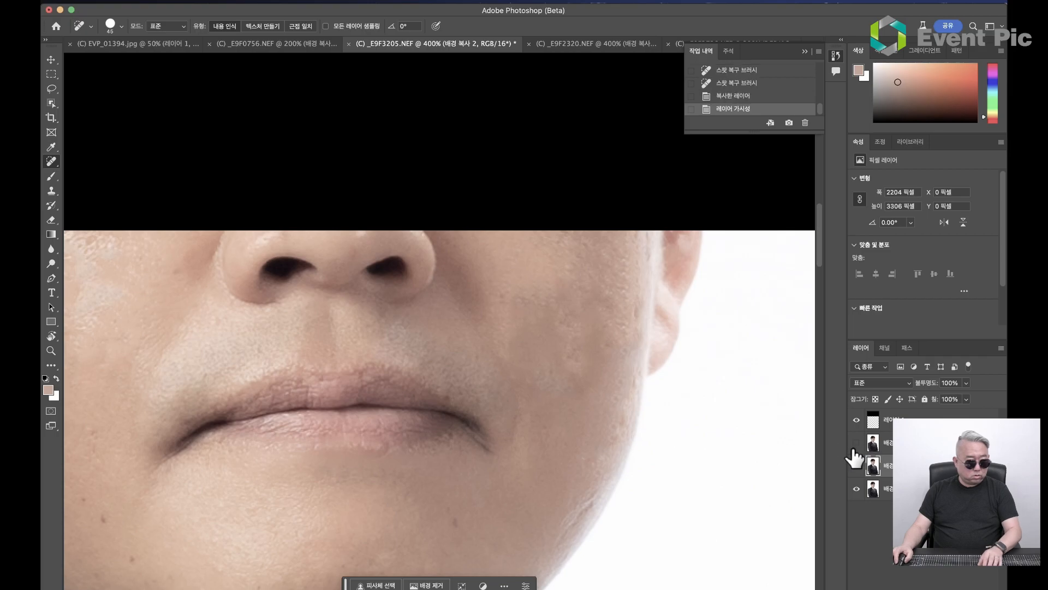
{"action": "left_click", "coordinate": [856, 443]}
{"action": "left_click", "coordinate": [889, 473]}
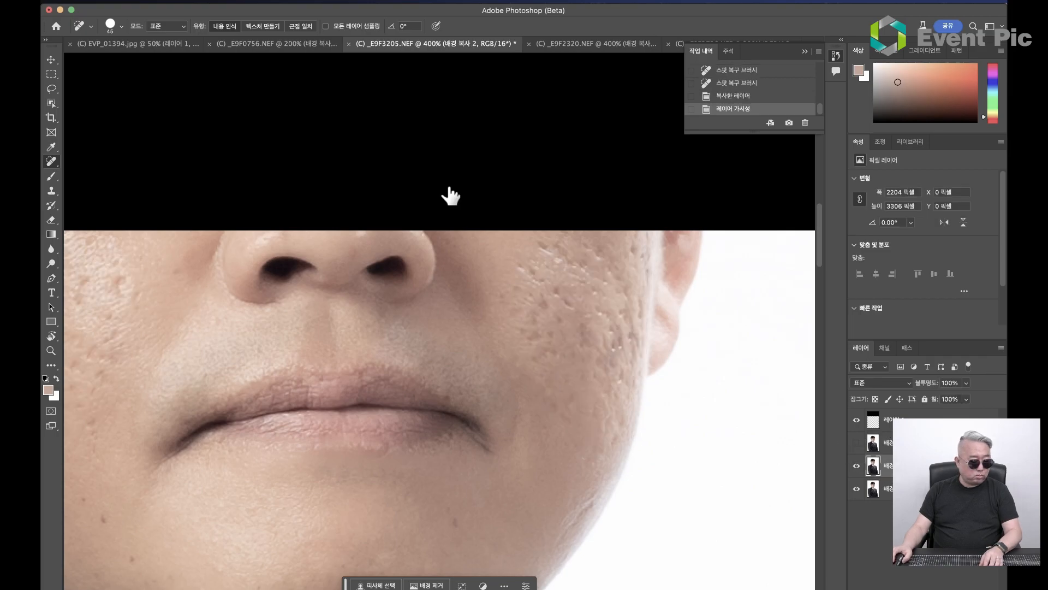
Step: Remove the pits on the right-hand cheek with the Remove tool at size 60, refining the lower cheek at size 40
{"action": "left_click", "coordinate": [49, 159]}
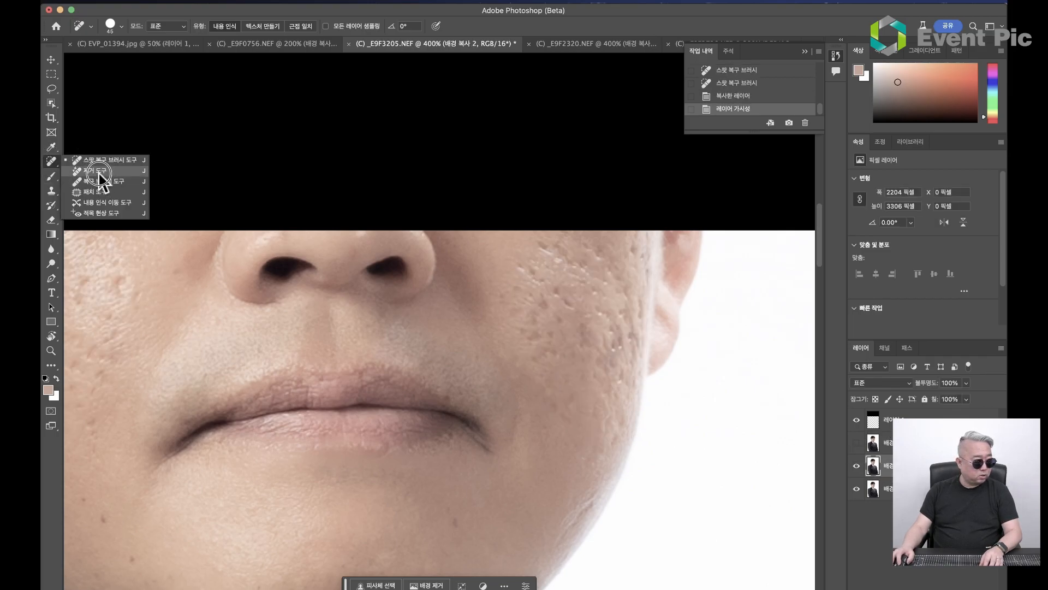
{"action": "left_click", "coordinate": [97, 172]}
{"action": "mouse_move", "coordinate": [530, 271]}
{"action": "left_mouse_down"}
{"action": "mouse_move", "coordinate": [530, 343]}
{"action": "mouse_move", "coordinate": [552, 342]}
{"action": "mouse_move", "coordinate": [569, 255]}
{"action": "mouse_move", "coordinate": [589, 264]}
{"action": "mouse_move", "coordinate": [575, 442]}
{"action": "mouse_move", "coordinate": [597, 401]}
{"action": "mouse_move", "coordinate": [618, 258]}
{"action": "mouse_move", "coordinate": [603, 409]}
{"action": "left_mouse_up"}
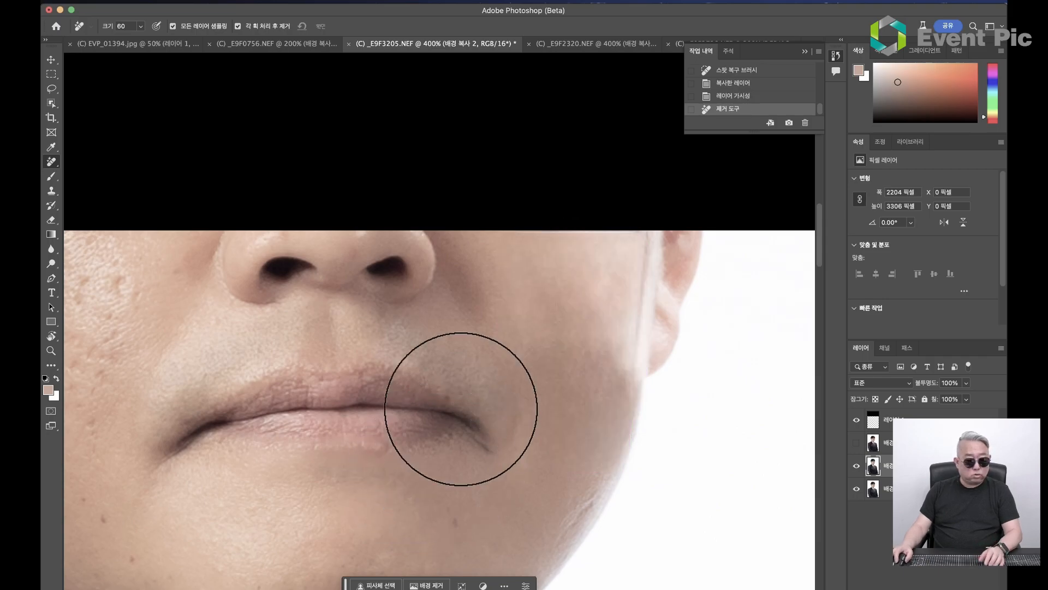
{"action": "scroll", "coordinate": [534, 398], "scroll_direction": "down", "scroll_amount": 4}
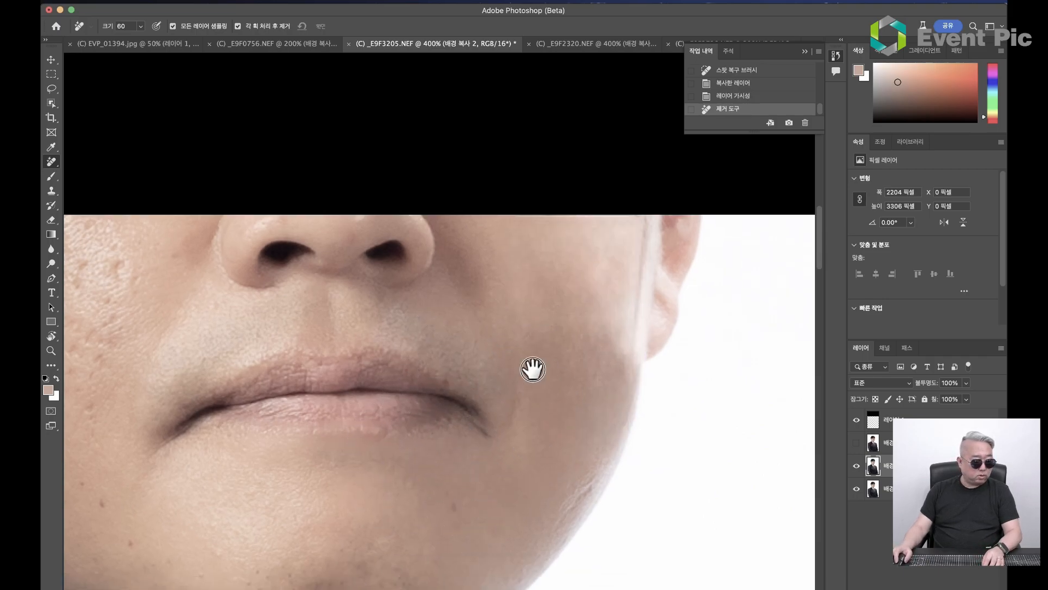
{"action": "key", "text": "bracketleft"}
{"action": "key", "text": "bracketleft"}
{"action": "left_click_drag", "start_coordinate": [580, 374], "coordinate": [547, 440]}
Step: Remove the pits and dark marks across the left-hand cheek with the Remove tool at size 40
{"action": "left_click_drag", "start_coordinate": [418, 369], "coordinate": [686, 447]}
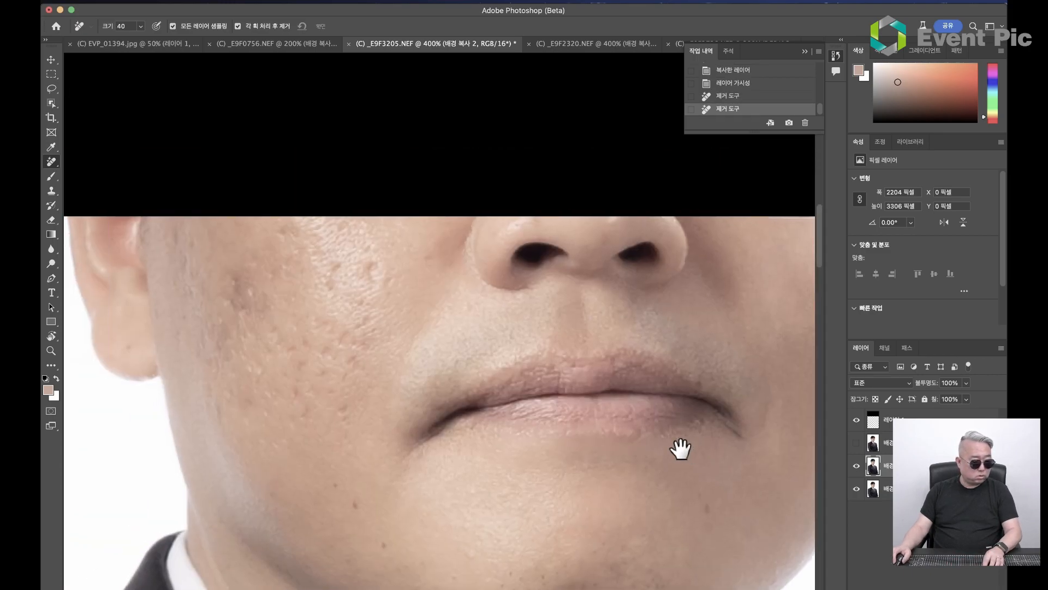
{"action": "left_click", "coordinate": [381, 242]}
{"action": "mouse_move", "coordinate": [381, 241]}
{"action": "left_mouse_down"}
{"action": "mouse_move", "coordinate": [344, 376]}
{"action": "mouse_move", "coordinate": [334, 227]}
{"action": "mouse_move", "coordinate": [304, 398]}
{"action": "mouse_move", "coordinate": [280, 219]}
{"action": "mouse_move", "coordinate": [301, 235]}
{"action": "mouse_move", "coordinate": [257, 305]}
{"action": "mouse_move", "coordinate": [202, 269]}
{"action": "mouse_move", "coordinate": [230, 284]}
{"action": "mouse_move", "coordinate": [251, 234]}
{"action": "mouse_move", "coordinate": [288, 398]}
{"action": "mouse_move", "coordinate": [347, 402]}
{"action": "mouse_move", "coordinate": [207, 382]}
{"action": "left_mouse_up"}
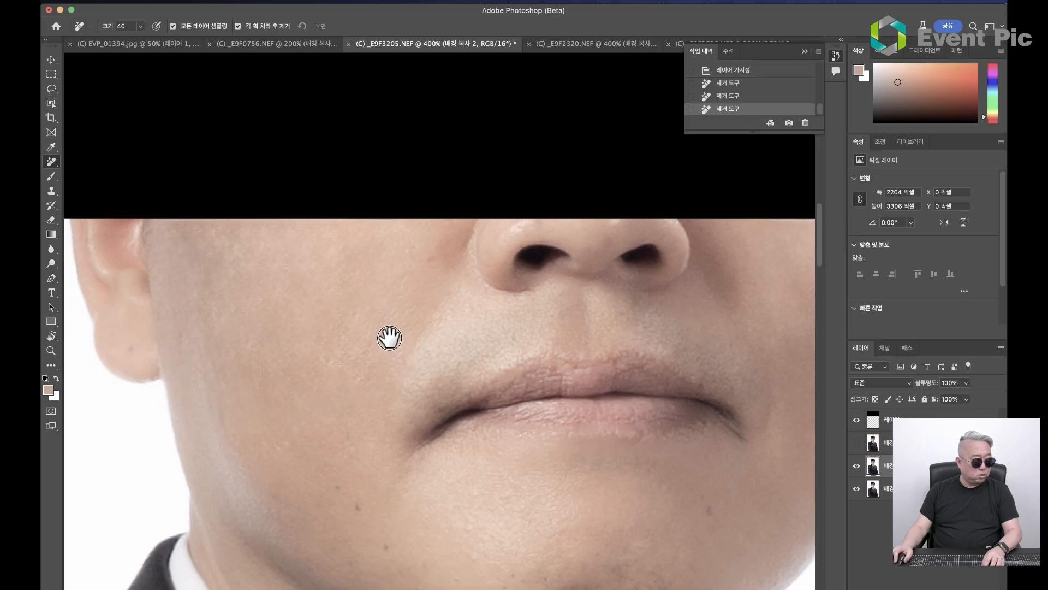
Step: Toggle the Remove tool layer's visibility repeatedly to compare both cheeks before and after, leaving the layer visible
{"action": "left_click_drag", "start_coordinate": [398, 330], "coordinate": [351, 363]}
{"action": "left_click", "coordinate": [856, 466]}
{"action": "left_click", "coordinate": [856, 466]}
{"action": "left_click_drag", "start_coordinate": [606, 377], "coordinate": [550, 333]}
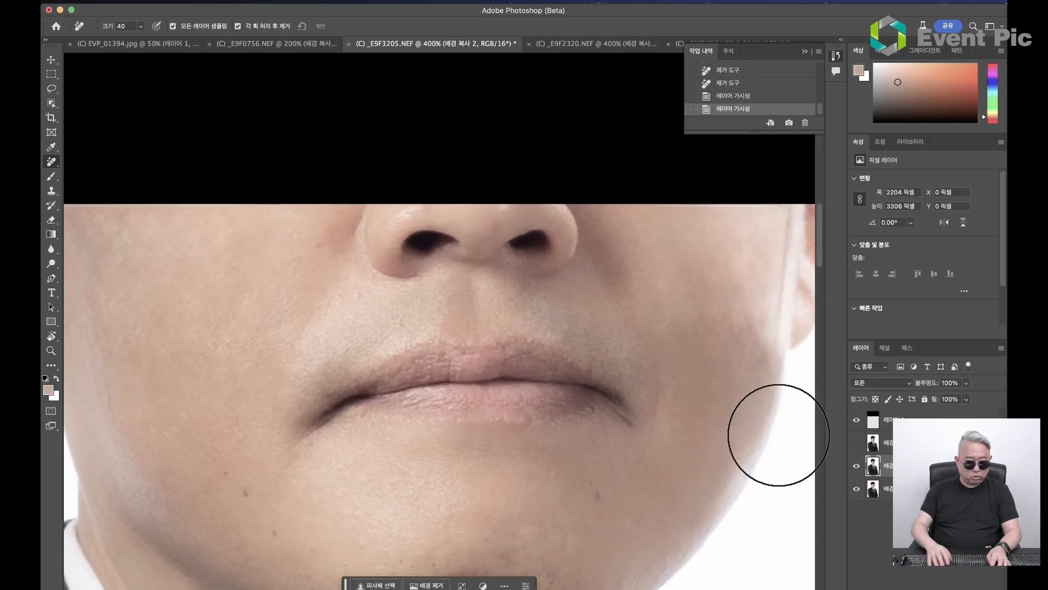
{"action": "key", "text": "super+minus"}
{"action": "left_click", "coordinate": [857, 467]}
{"action": "left_click", "coordinate": [857, 467]}
{"action": "left_click", "coordinate": [857, 468]}
{"action": "left_click", "coordinate": [857, 468]}
{"action": "left_click", "coordinate": [857, 467]}
{"action": "left_click", "coordinate": [856, 467]}
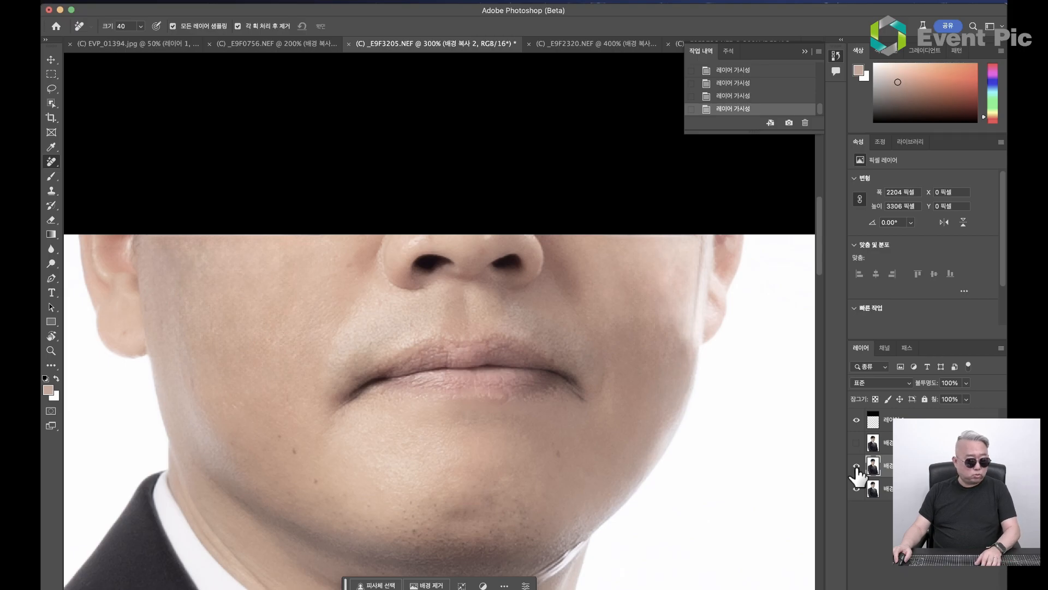
{"action": "left_click", "coordinate": [857, 467]}
{"action": "left_click", "coordinate": [856, 467]}
{"action": "left_click", "coordinate": [857, 467]}
{"action": "left_click", "coordinate": [856, 467]}
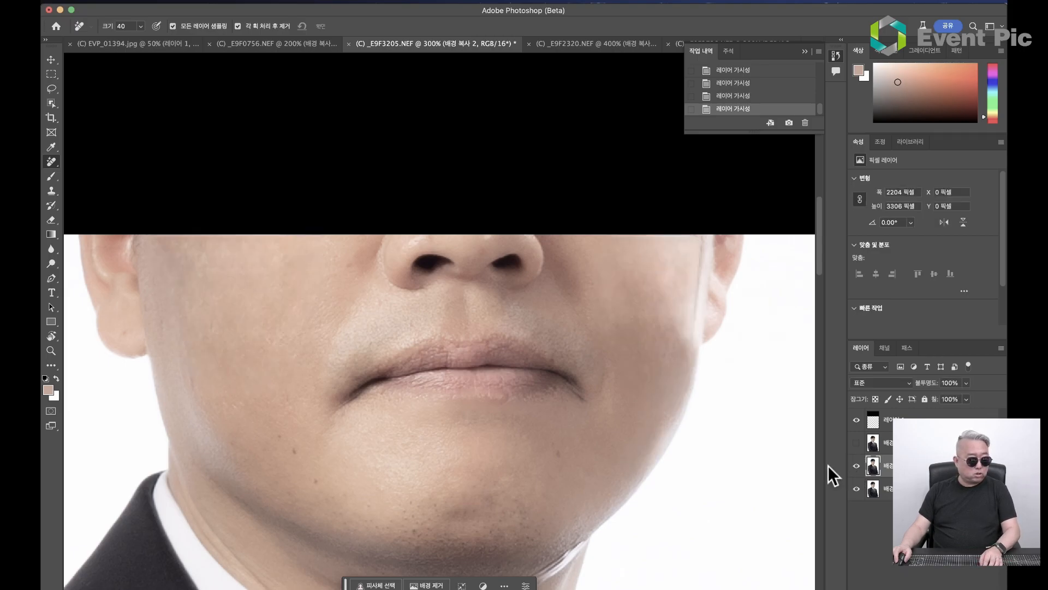
Step: Switch to the _E9F2320.NEF portrait and heal the glare on the left-hand lens with the Spot Healing Brush, reducing it to size 30
{"action": "left_click", "coordinate": [563, 45]}
{"action": "left_click_drag", "start_coordinate": [573, 304], "coordinate": [554, 347]}
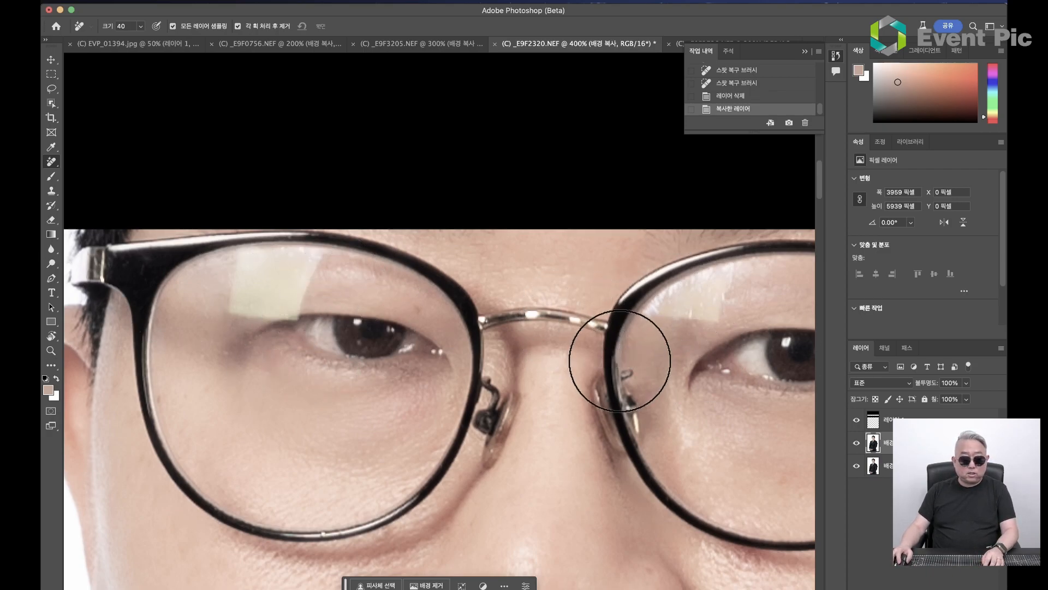
{"action": "left_click_drag", "start_coordinate": [348, 307], "coordinate": [352, 325]}
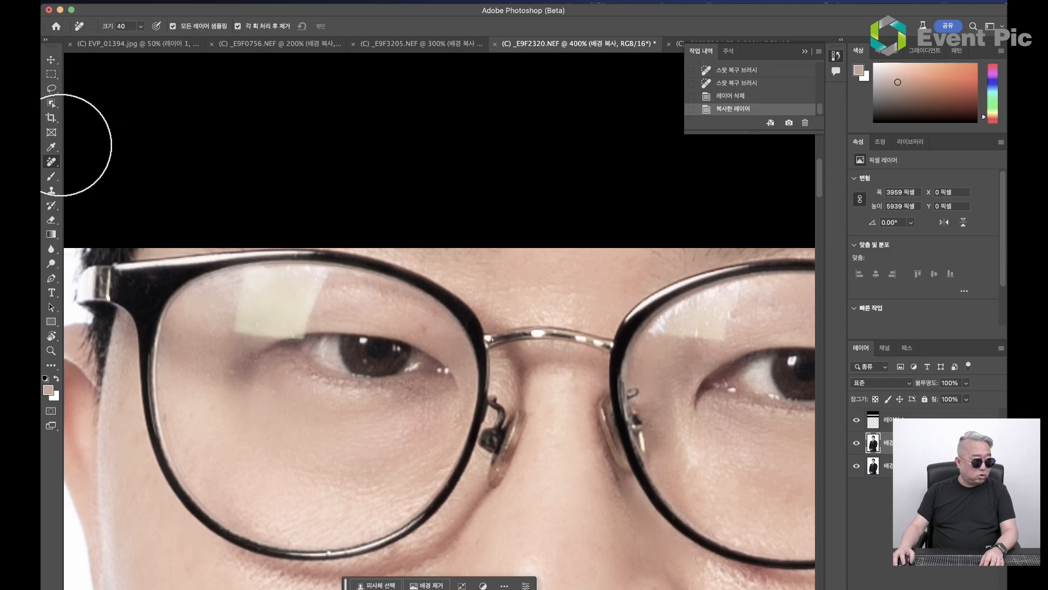
{"action": "left_click", "coordinate": [50, 162]}
{"action": "left_click", "coordinate": [99, 162]}
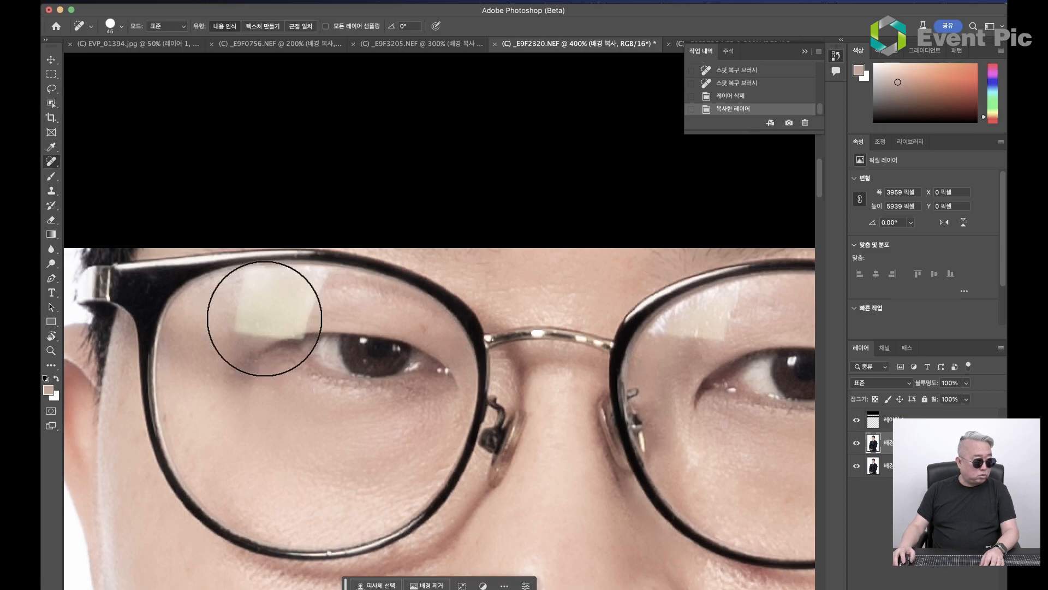
{"action": "left_click", "coordinate": [298, 334]}
{"action": "left_click", "coordinate": [276, 332]}
{"action": "mouse_move", "coordinate": [232, 333]}
{"action": "left_mouse_down"}
{"action": "mouse_move", "coordinate": [263, 335]}
{"action": "mouse_move", "coordinate": [257, 320]}
{"action": "mouse_move", "coordinate": [306, 276]}
{"action": "left_mouse_up"}
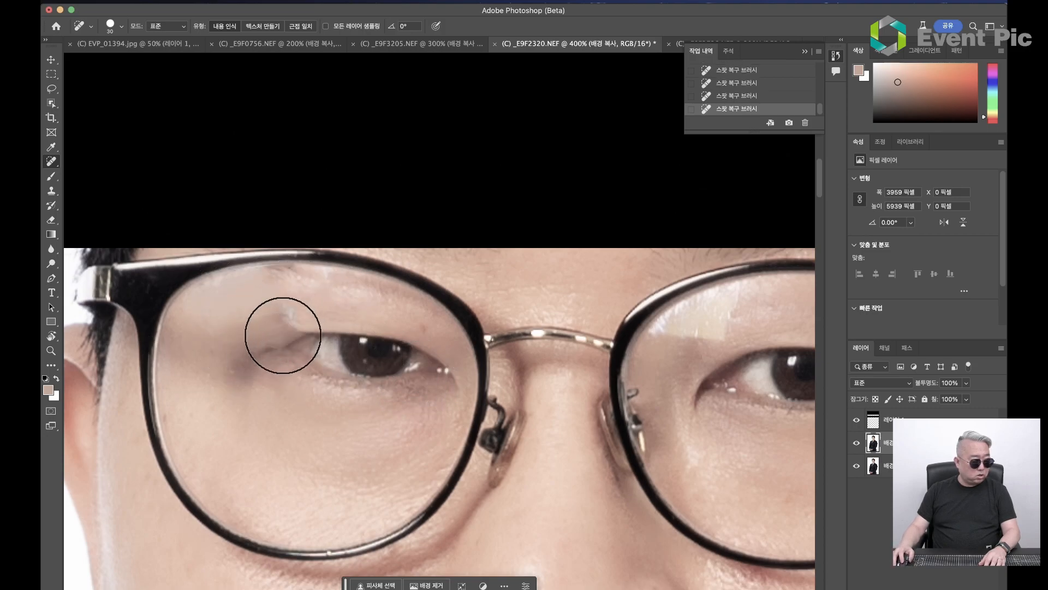
Step: Hide the spot-healed glasses layer and duplicate the original background layer
{"action": "left_click", "coordinate": [873, 466]}
{"action": "left_click", "coordinate": [856, 443]}
{"action": "key", "text": "super+j"}
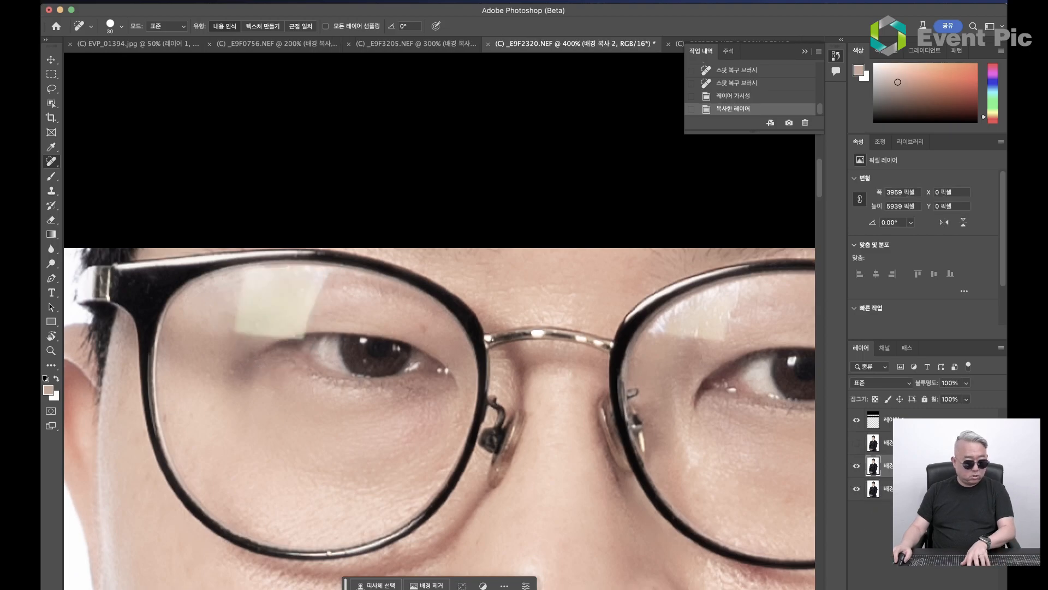
Step: Remove the glare patches from both eyeglass lenses with the Remove tool at size 15
{"action": "right_click", "coordinate": [51, 161]}
{"action": "left_click", "coordinate": [88, 172]}
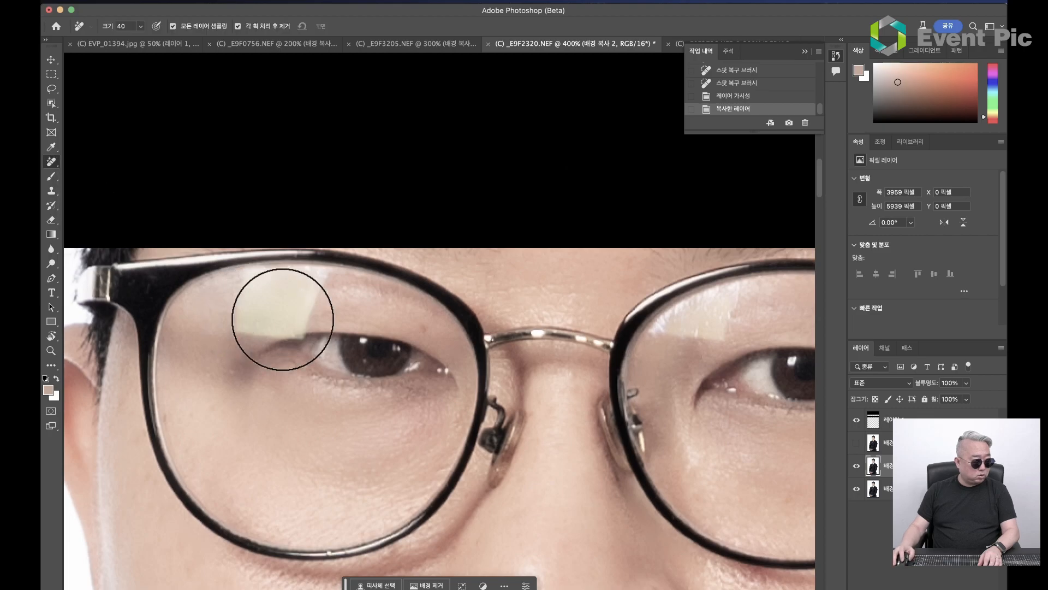
{"action": "key", "text": "bracketleft"}
{"action": "key", "text": "bracketleft"}
{"action": "key", "text": "bracketleft"}
{"action": "key", "text": "bracketleft"}
{"action": "key", "text": "bracketleft"}
{"action": "mouse_move", "coordinate": [303, 334]}
{"action": "left_mouse_down"}
{"action": "mouse_move", "coordinate": [280, 338]}
{"action": "mouse_move", "coordinate": [306, 323]}
{"action": "mouse_move", "coordinate": [246, 337]}
{"action": "mouse_move", "coordinate": [309, 308]}
{"action": "mouse_move", "coordinate": [253, 334]}
{"action": "mouse_move", "coordinate": [231, 328]}
{"action": "mouse_move", "coordinate": [248, 277]}
{"action": "mouse_move", "coordinate": [326, 272]}
{"action": "mouse_move", "coordinate": [293, 313]}
{"action": "mouse_move", "coordinate": [283, 288]}
{"action": "mouse_move", "coordinate": [256, 307]}
{"action": "mouse_move", "coordinate": [255, 289]}
{"action": "mouse_move", "coordinate": [281, 285]}
{"action": "mouse_move", "coordinate": [248, 325]}
{"action": "left_mouse_up"}
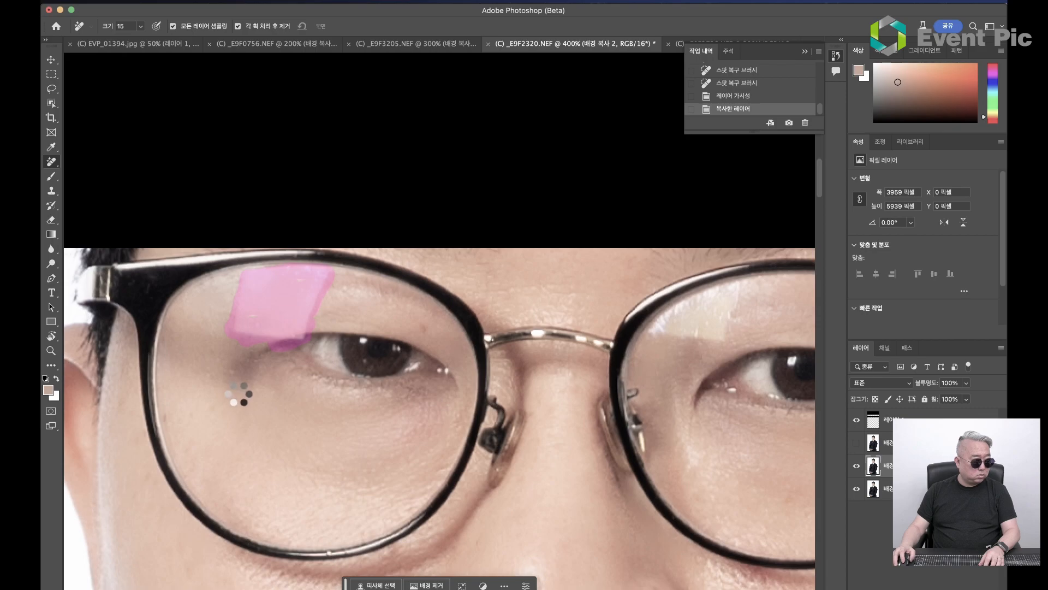
{"action": "mouse_move", "coordinate": [725, 341]}
{"action": "left_mouse_down"}
{"action": "mouse_move", "coordinate": [533, 368]}
{"action": "mouse_move", "coordinate": [499, 342]}
{"action": "mouse_move", "coordinate": [485, 347]}
{"action": "mouse_move", "coordinate": [562, 309]}
{"action": "mouse_move", "coordinate": [544, 356]}
{"action": "mouse_move", "coordinate": [492, 355]}
{"action": "mouse_move", "coordinate": [539, 344]}
{"action": "mouse_move", "coordinate": [515, 339]}
{"action": "mouse_move", "coordinate": [543, 327]}
{"action": "left_mouse_up"}
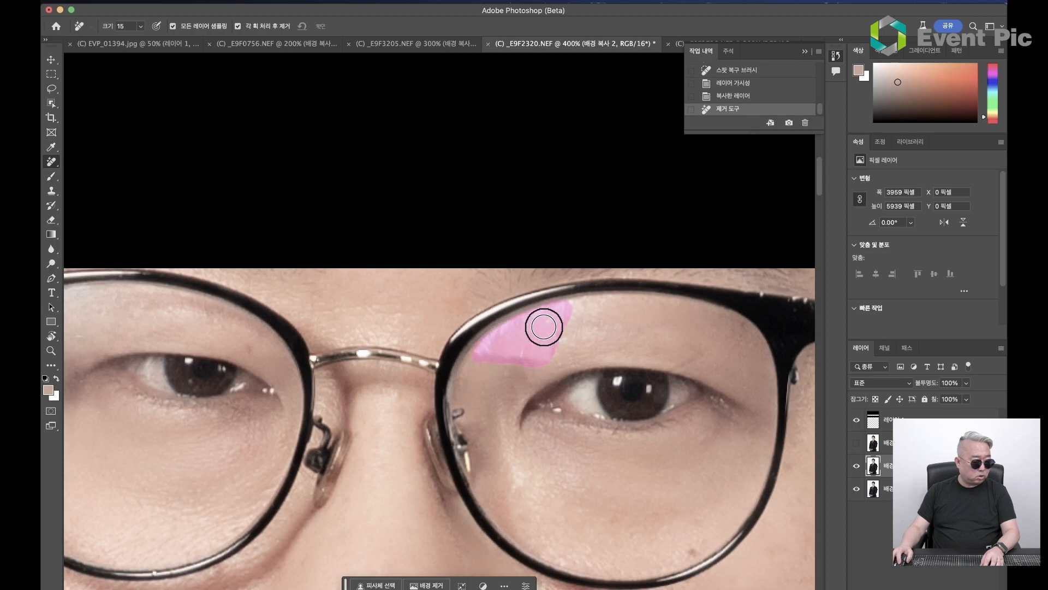
Step: Toggle the Remove tool layer to compare the lenses before and after, and show the spot-healed layer for comparison
{"action": "left_click_drag", "start_coordinate": [699, 373], "coordinate": [700, 251]}
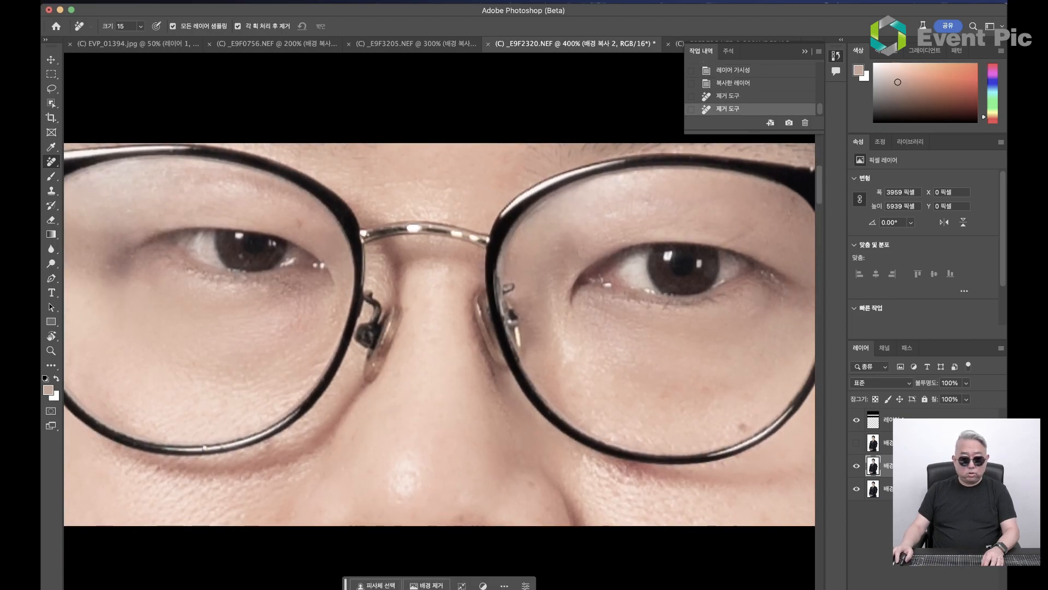
{"action": "left_click", "coordinate": [856, 467]}
{"action": "left_click", "coordinate": [856, 467]}
{"action": "left_click", "coordinate": [856, 467]}
{"action": "left_click", "coordinate": [856, 467]}
{"action": "left_click", "coordinate": [856, 468]}
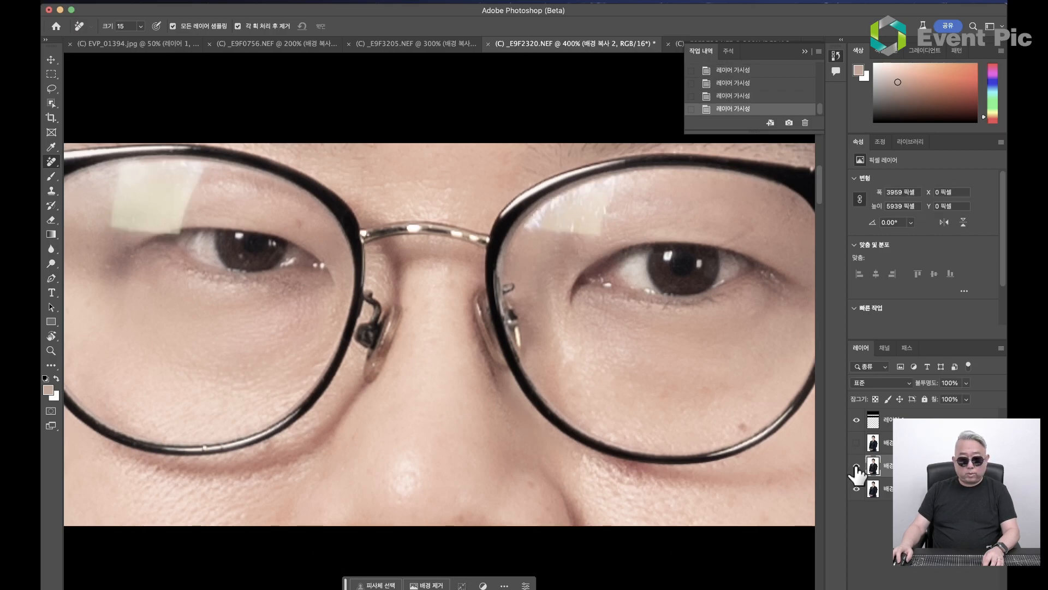
{"action": "left_click", "coordinate": [856, 467]}
{"action": "left_click", "coordinate": [856, 443]}
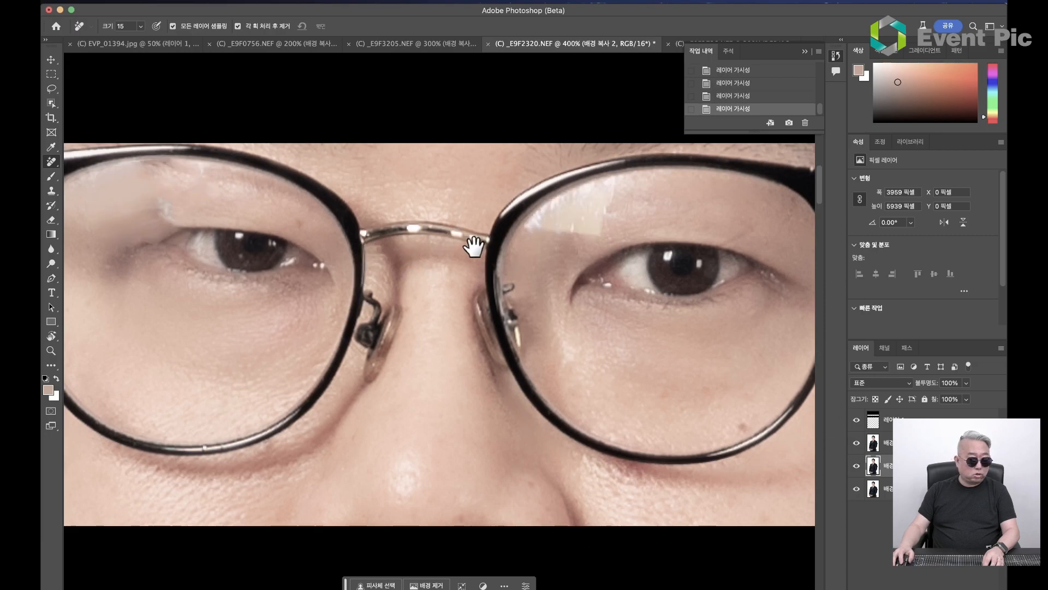
Step: Toggle the spot-healed layer's visibility repeatedly to compare its lens glare cleanup with the Remove tool result below
{"action": "left_click_drag", "start_coordinate": [473, 246], "coordinate": [639, 283]}
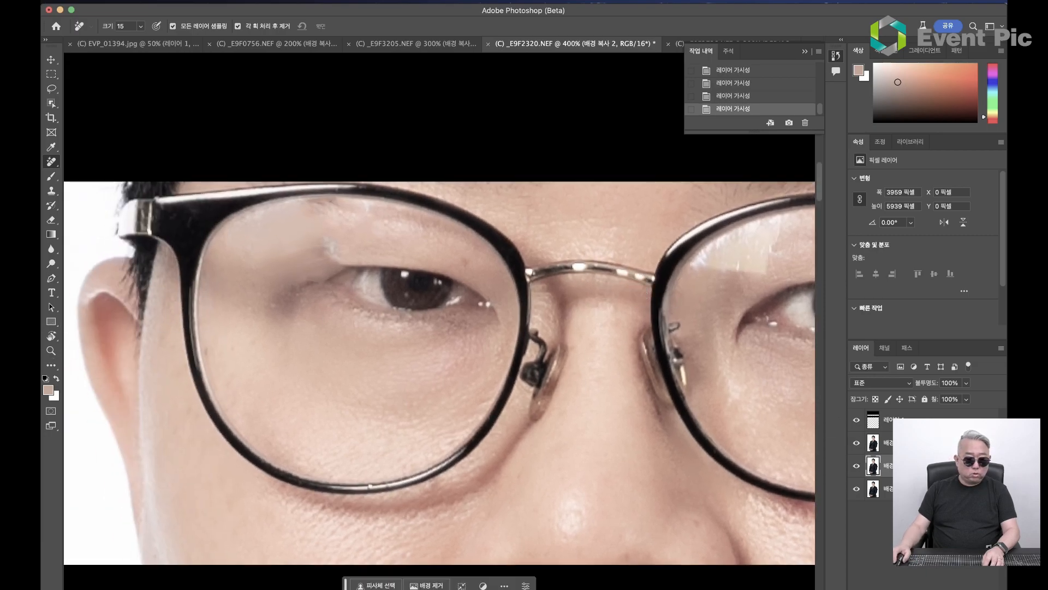
{"action": "key", "text": "super+Tab"}
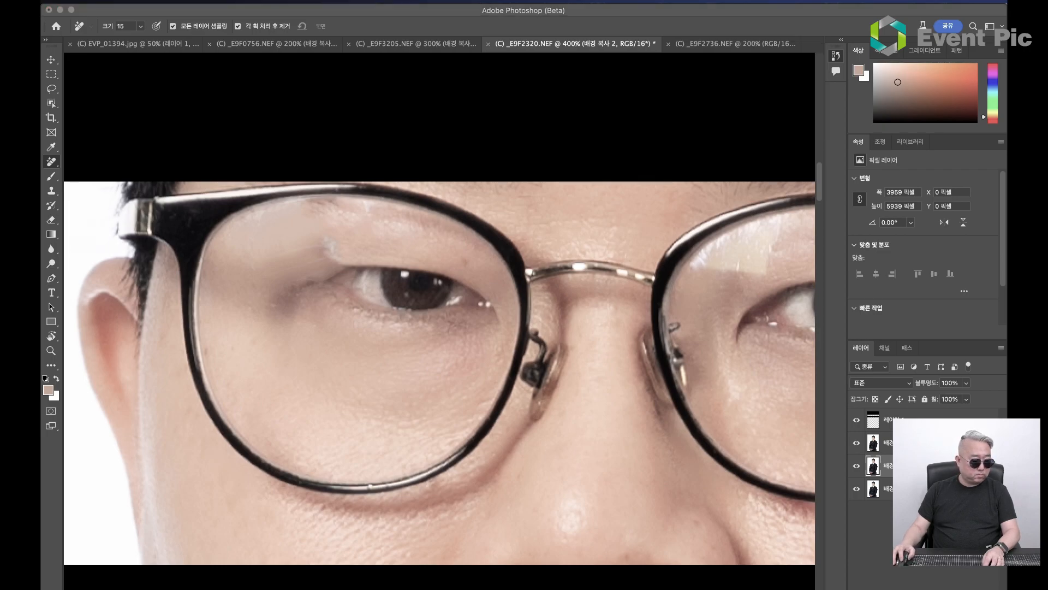
{"action": "left_click", "coordinate": [857, 444]}
{"action": "left_click", "coordinate": [856, 444]}
{"action": "left_click", "coordinate": [856, 444]}
{"action": "left_click", "coordinate": [857, 444]}
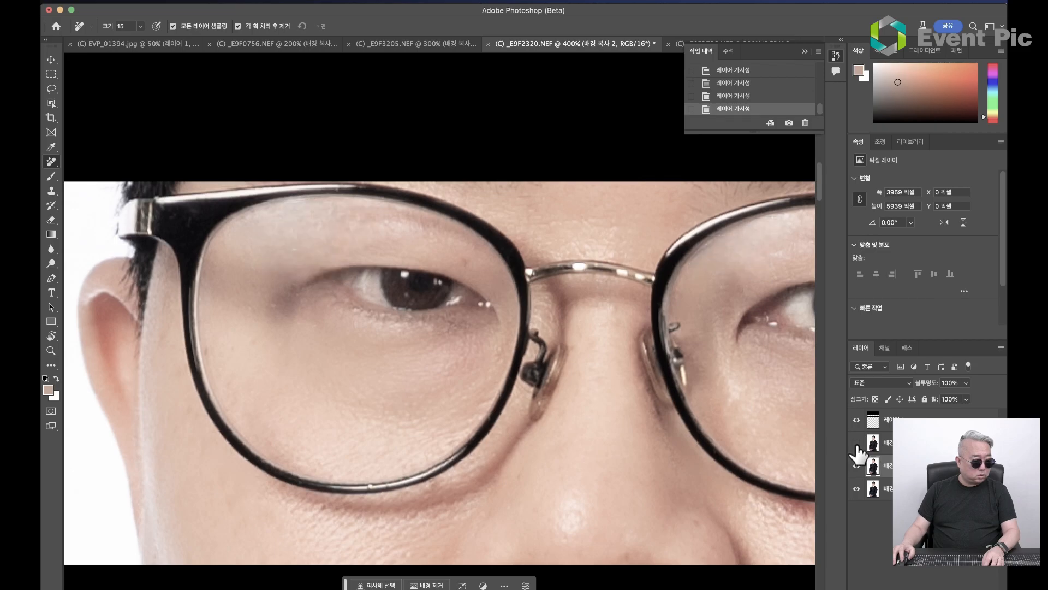
{"action": "left_click", "coordinate": [857, 444]}
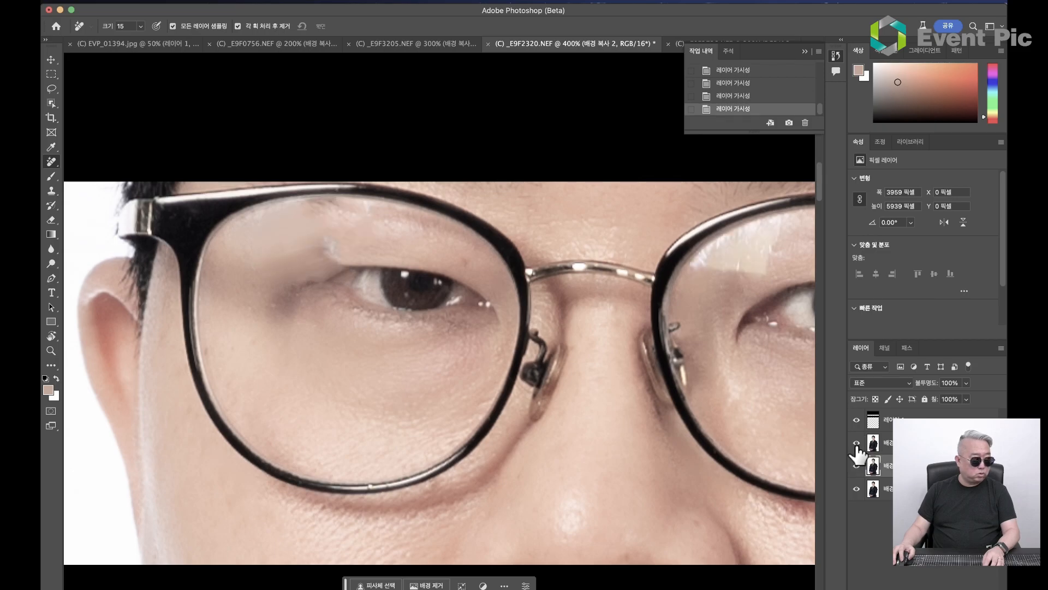
{"action": "left_click", "coordinate": [857, 443]}
{"action": "left_click", "coordinate": [857, 444]}
{"action": "left_click", "coordinate": [857, 443]}
{"action": "left_click", "coordinate": [857, 444]}
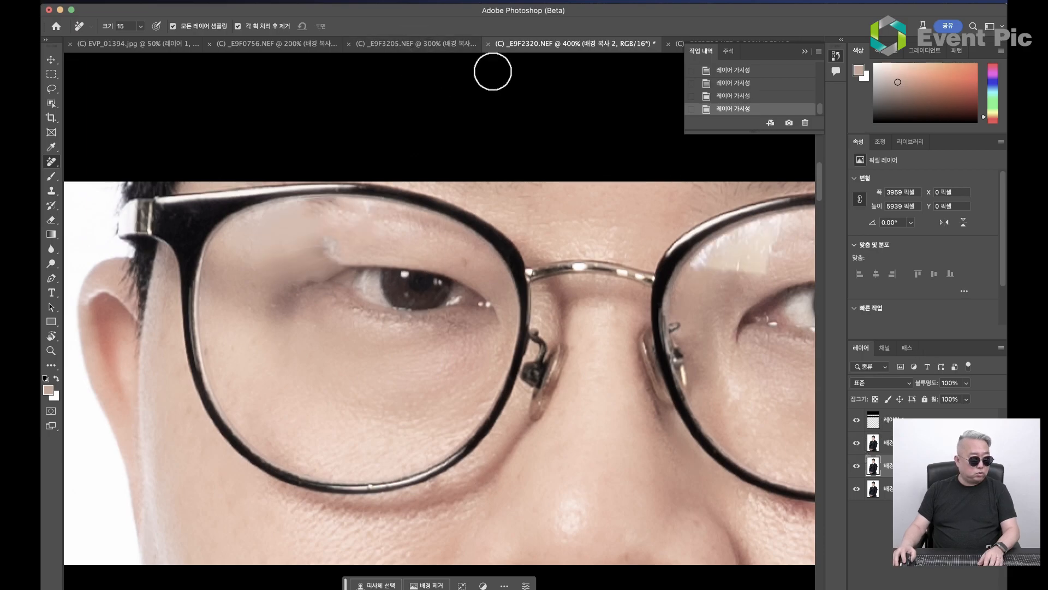
Step: Switch to the _E9F2736.NEF portrait and remove the rectangular glare patches from both lenses on the background copy with the Remove tool at size 15
{"action": "left_click", "coordinate": [676, 44]}
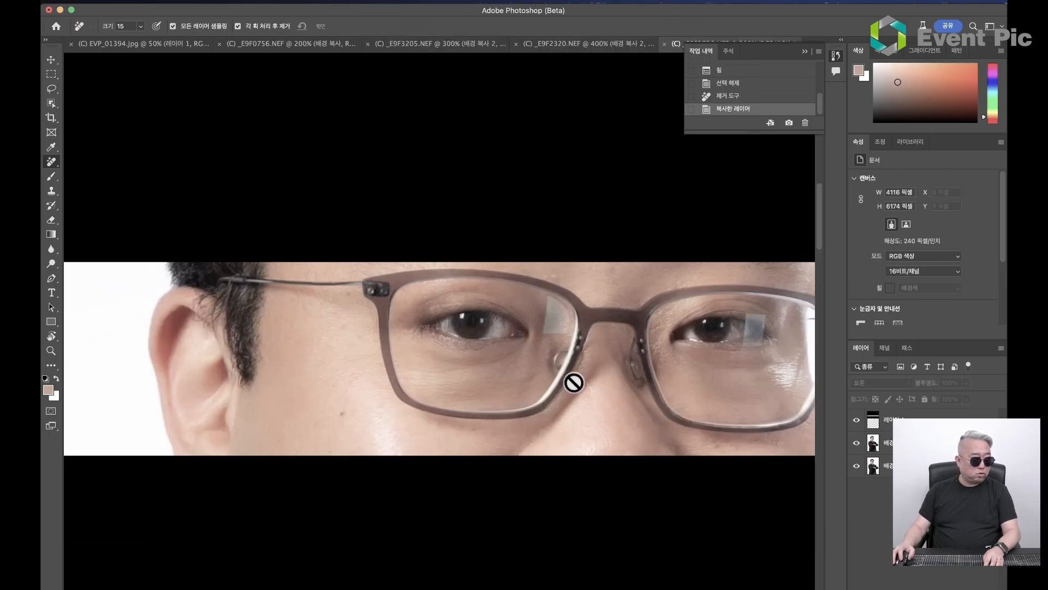
{"action": "left_click_drag", "start_coordinate": [613, 347], "coordinate": [453, 336]}
{"action": "key", "text": "super+plus"}
{"action": "key", "text": "super+plus"}
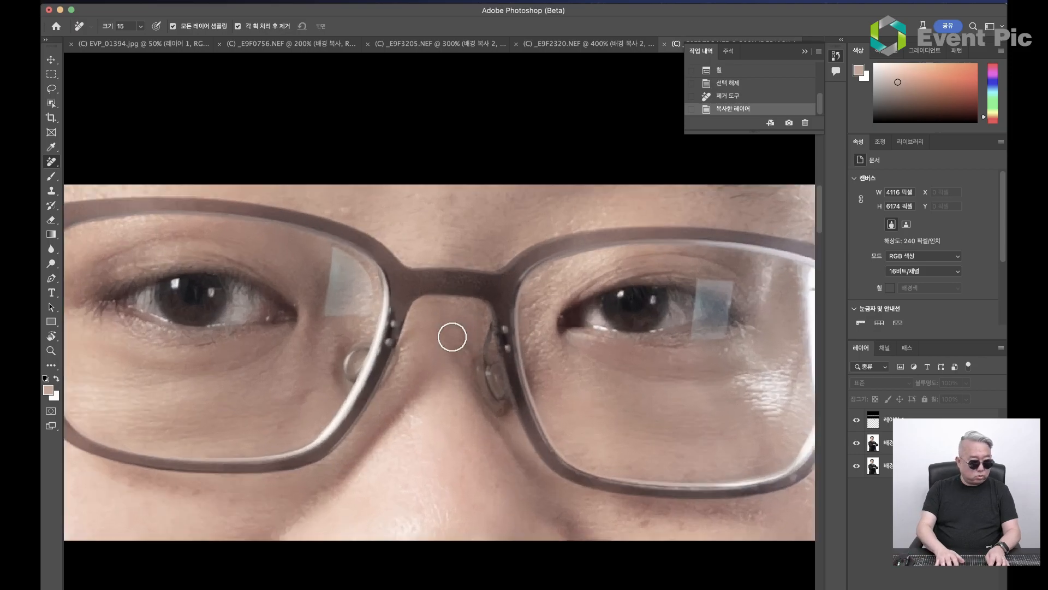
{"action": "left_click_drag", "start_coordinate": [580, 345], "coordinate": [531, 344]}
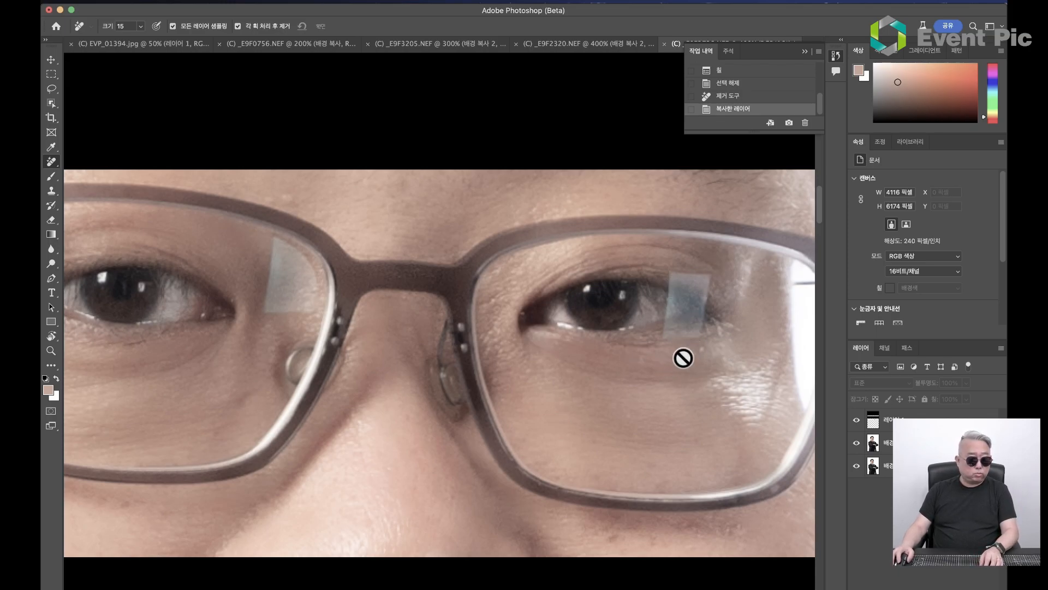
{"action": "left_click", "coordinate": [904, 445]}
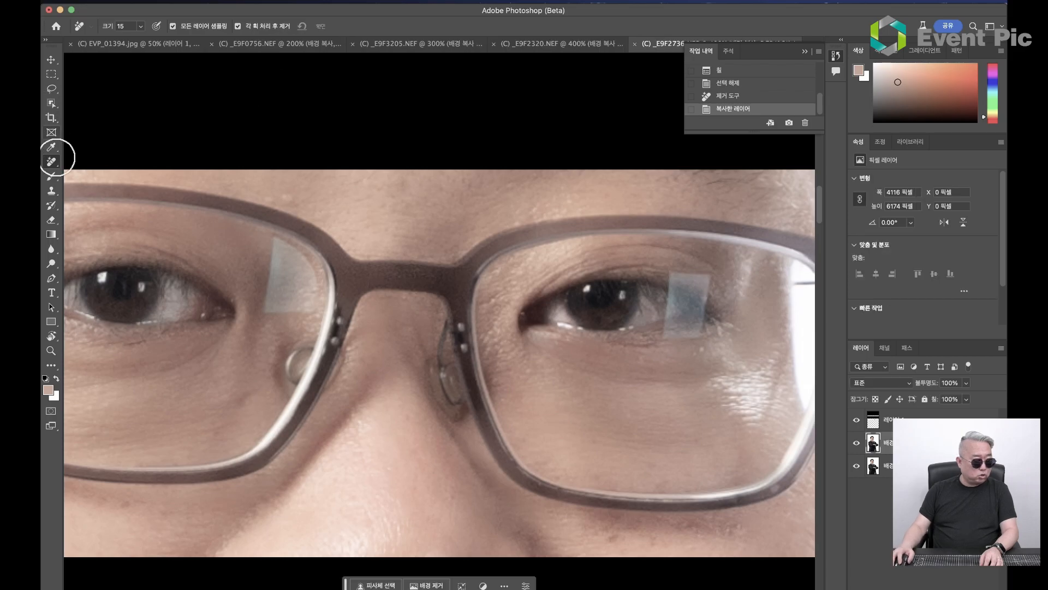
{"action": "left_click_drag", "start_coordinate": [52, 163], "coordinate": [101, 181]}
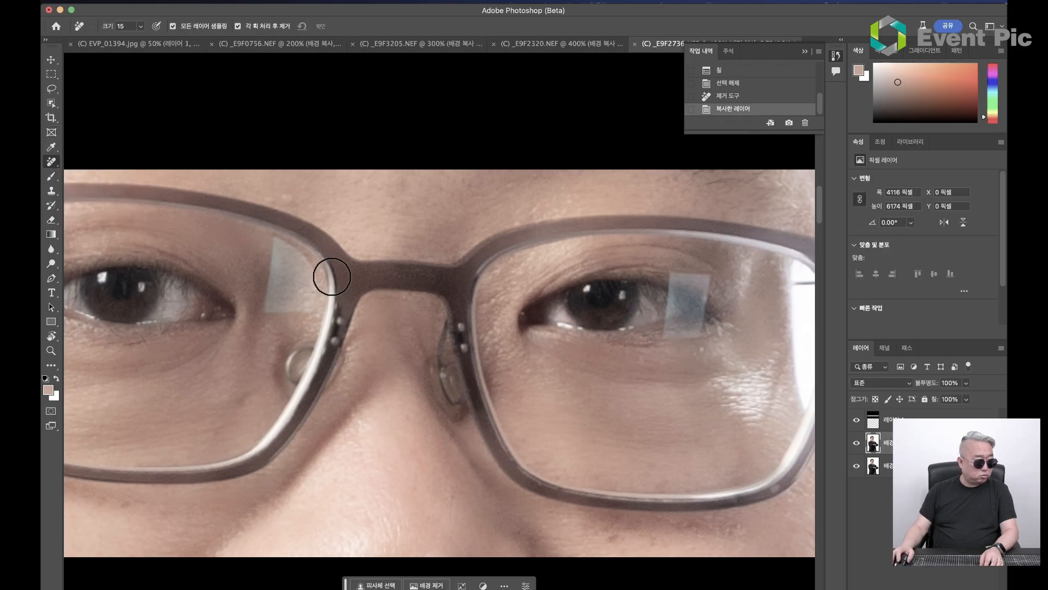
{"action": "mouse_move", "coordinate": [696, 276]}
{"action": "left_mouse_down"}
{"action": "mouse_move", "coordinate": [695, 342]}
{"action": "mouse_move", "coordinate": [669, 341]}
{"action": "mouse_move", "coordinate": [666, 294]}
{"action": "mouse_move", "coordinate": [681, 279]}
{"action": "mouse_move", "coordinate": [681, 326]}
{"action": "mouse_move", "coordinate": [691, 279]}
{"action": "left_mouse_up"}
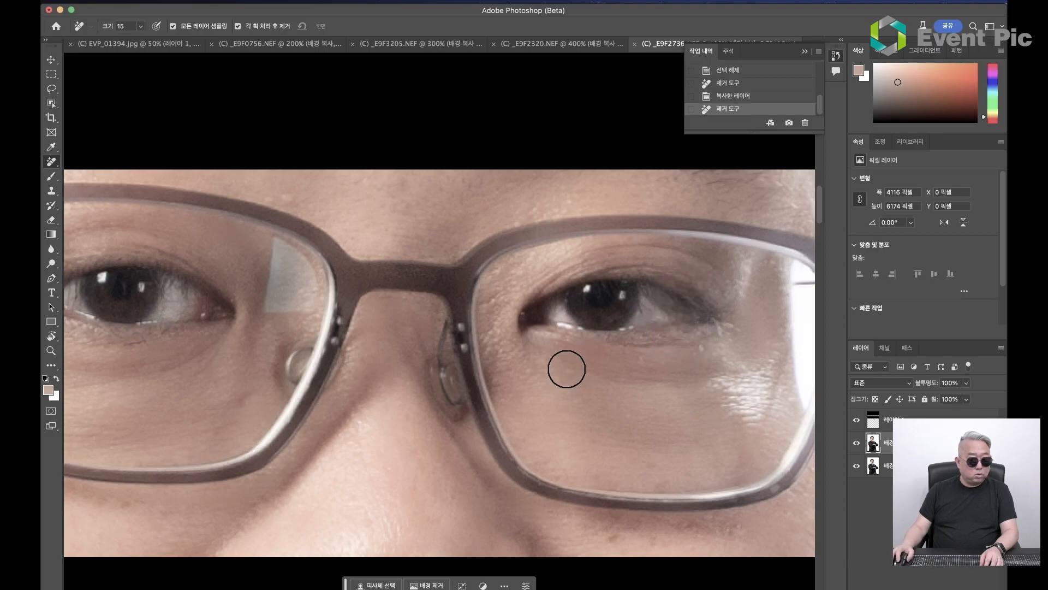
{"action": "mouse_move", "coordinate": [275, 243]}
{"action": "left_mouse_down"}
{"action": "mouse_move", "coordinate": [304, 273]}
{"action": "mouse_move", "coordinate": [300, 306]}
{"action": "mouse_move", "coordinate": [271, 304]}
{"action": "mouse_move", "coordinate": [277, 256]}
{"action": "mouse_move", "coordinate": [288, 295]}
{"action": "mouse_move", "coordinate": [291, 277]}
{"action": "left_mouse_up"}
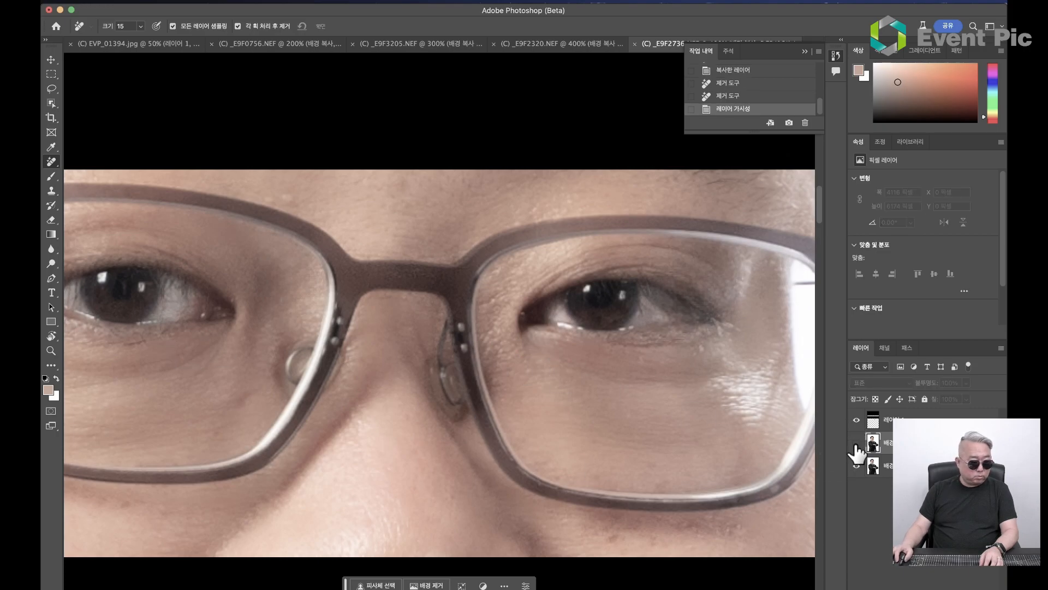
Step: Toggle the retouched background copy's visibility to compare both lenses before and after the glare removal
{"action": "left_click", "coordinate": [857, 443]}
{"action": "left_click", "coordinate": [856, 443]}
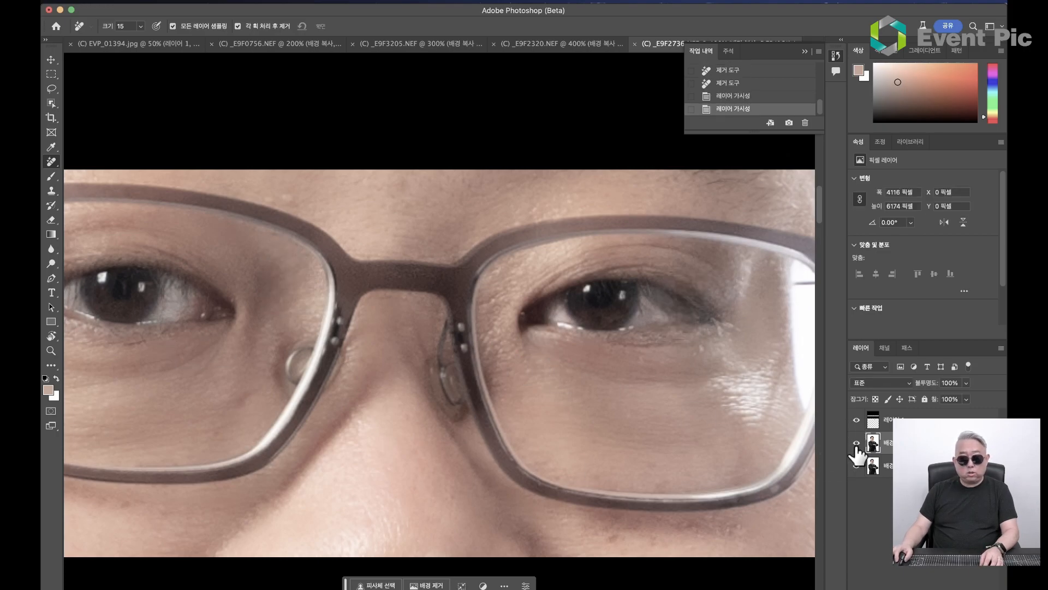
{"action": "left_click", "coordinate": [856, 444]}
{"action": "left_click", "coordinate": [856, 444]}
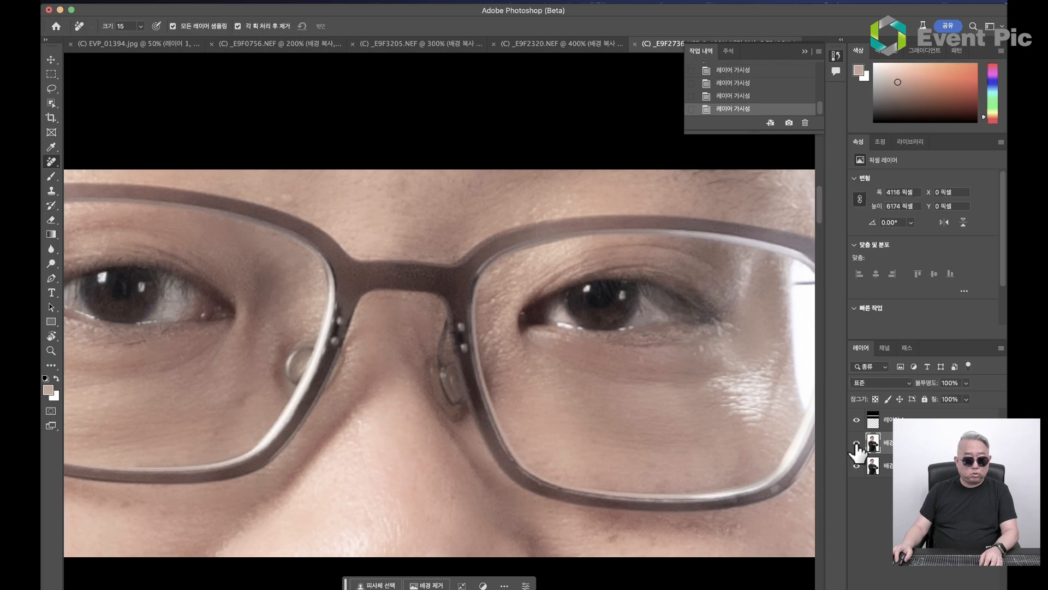